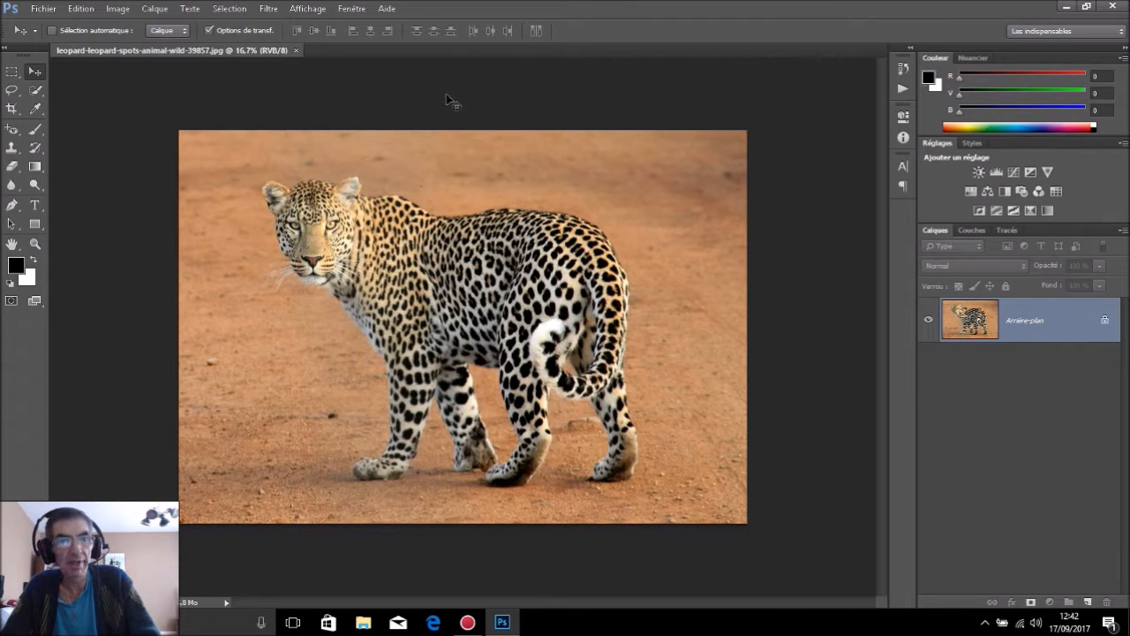
{"action": "left_click", "coordinate": [349, 9]}
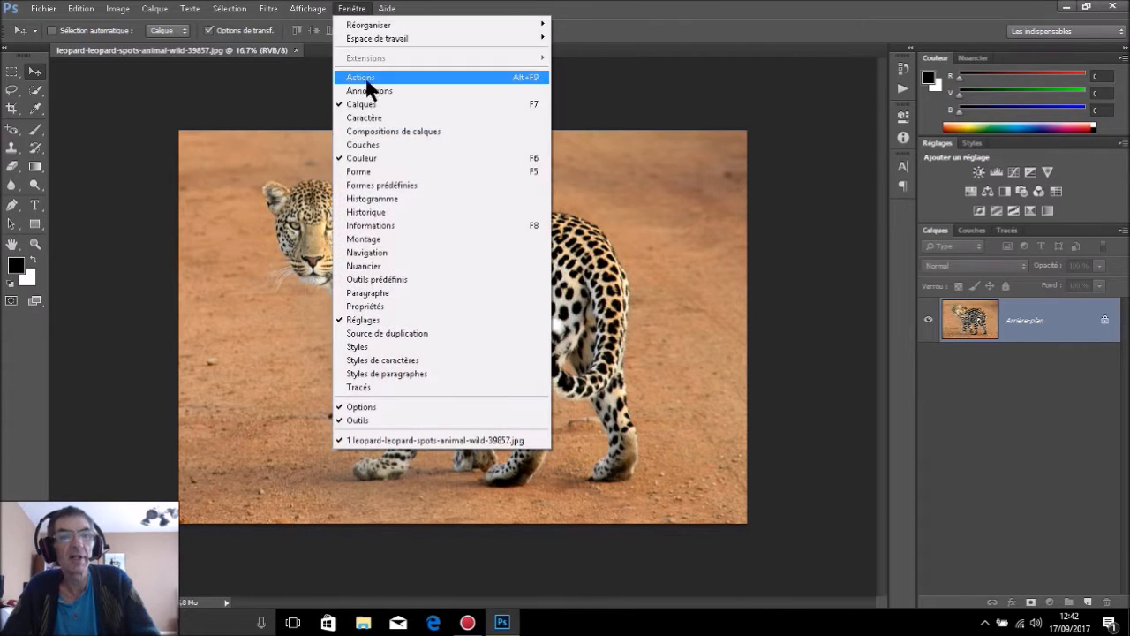
{"action": "left_click", "coordinate": [852, 395]}
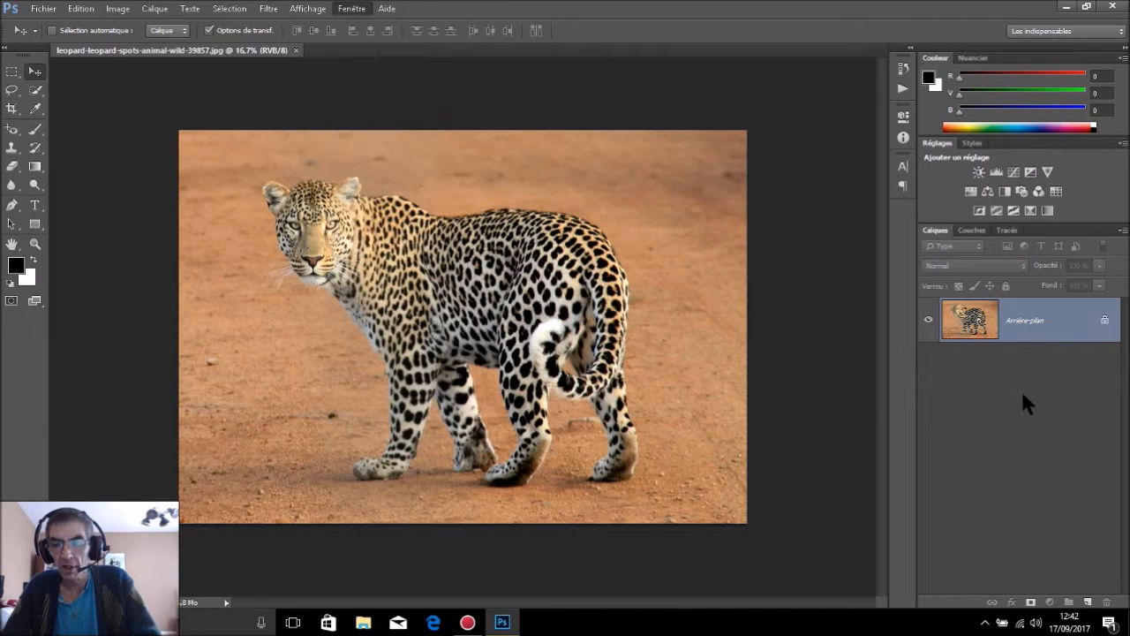
Convert the leopard background layer to a smart object and add a white layer mask to it
{"action": "right_click", "coordinate": [1068, 323]}
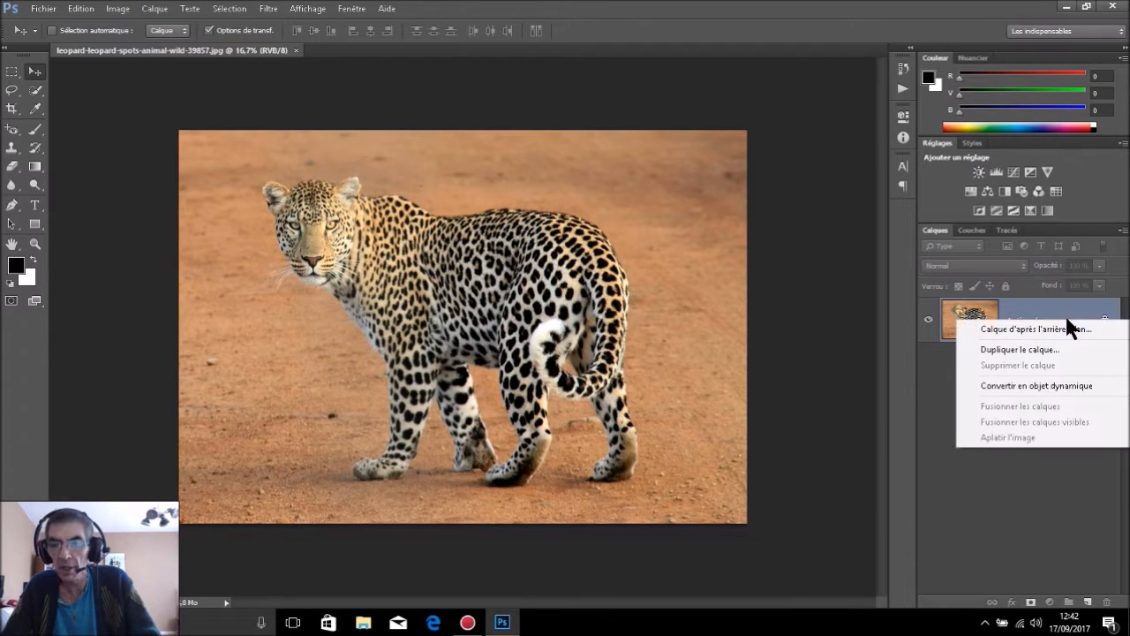
{"action": "left_click", "coordinate": [1048, 386]}
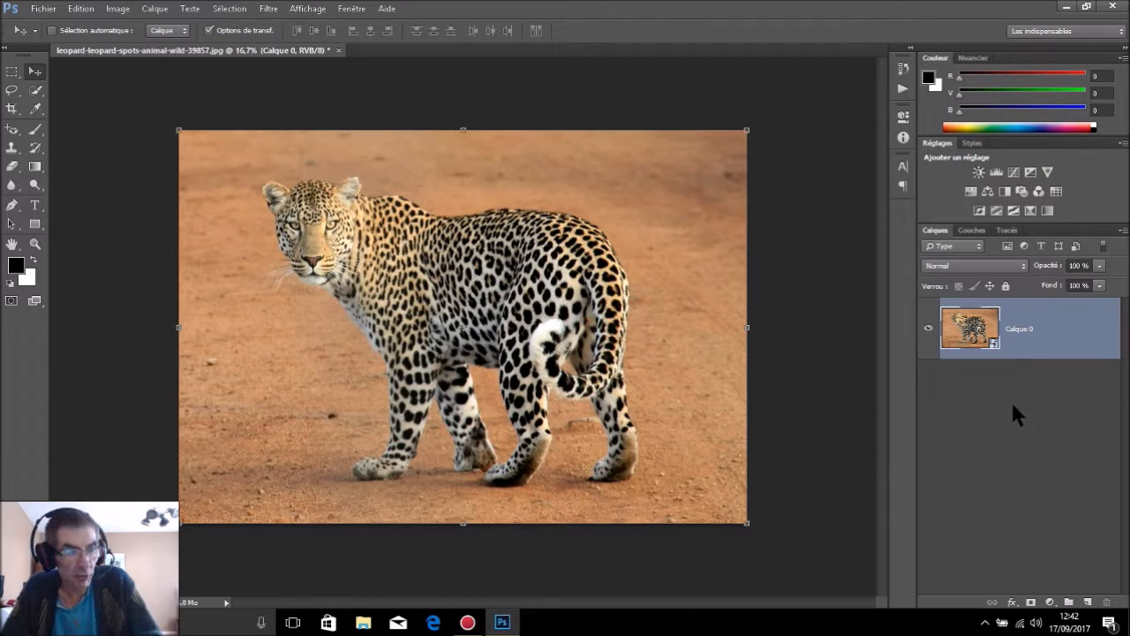
{"action": "left_click", "coordinate": [1031, 603]}
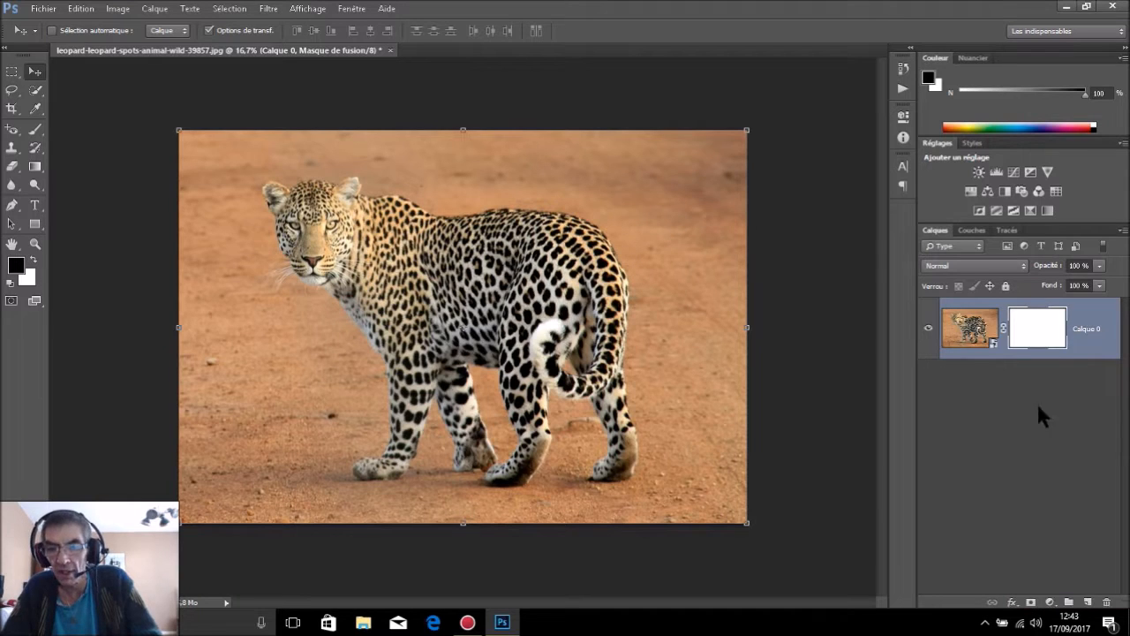
Check the layer mask's properties and make the mask, rather than the leopard image, the active editing target
{"action": "double_click", "coordinate": [1051, 331]}
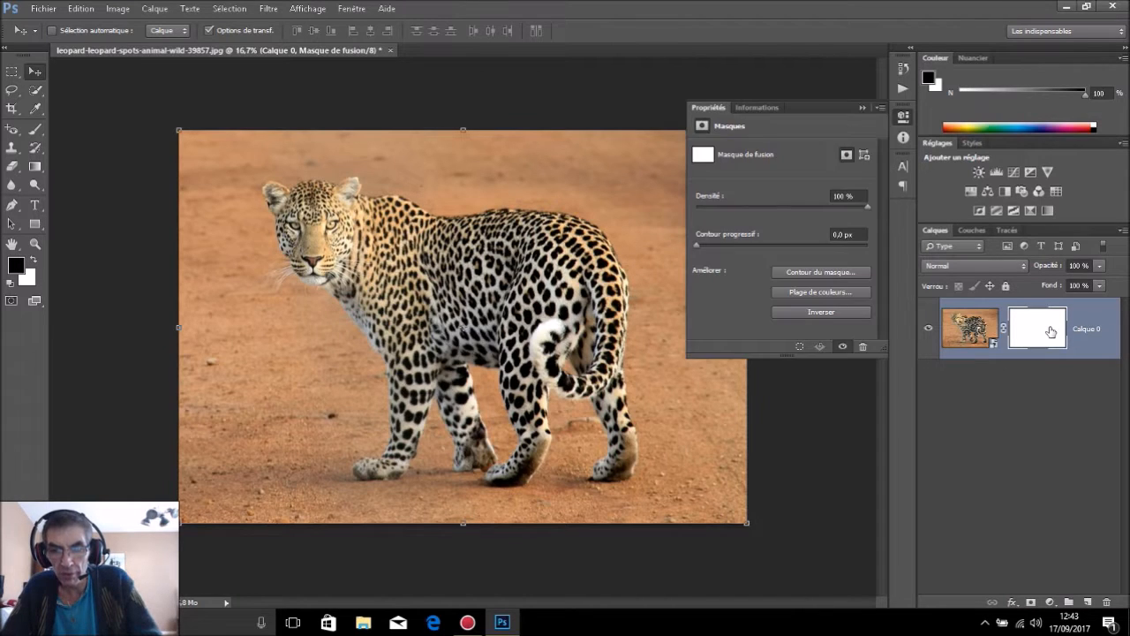
{"action": "left_click", "coordinate": [903, 115]}
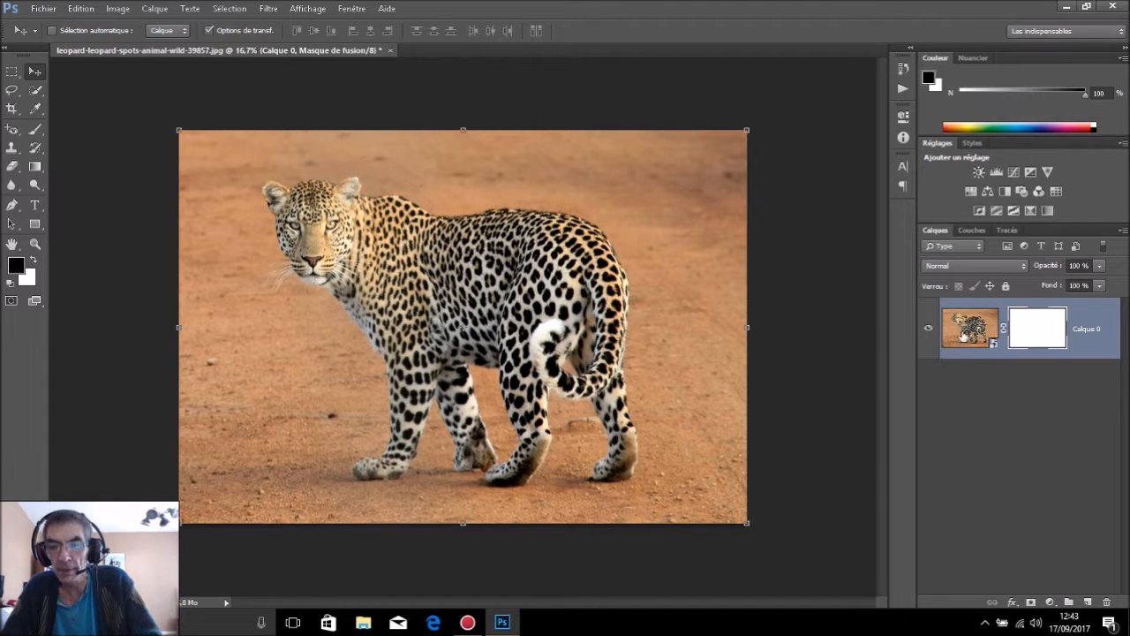
{"action": "left_click", "coordinate": [963, 336]}
{"action": "left_click", "coordinate": [1040, 333]}
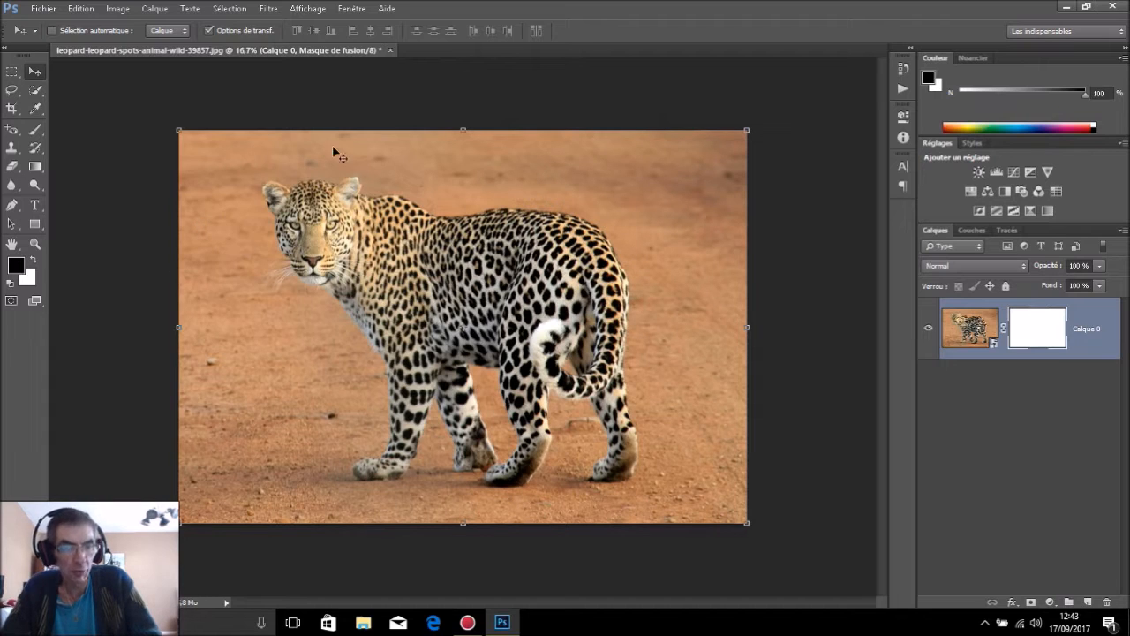
Reset the painting colours to the default black and white and swap them so that black is the foreground
{"action": "left_click", "coordinate": [10, 282]}
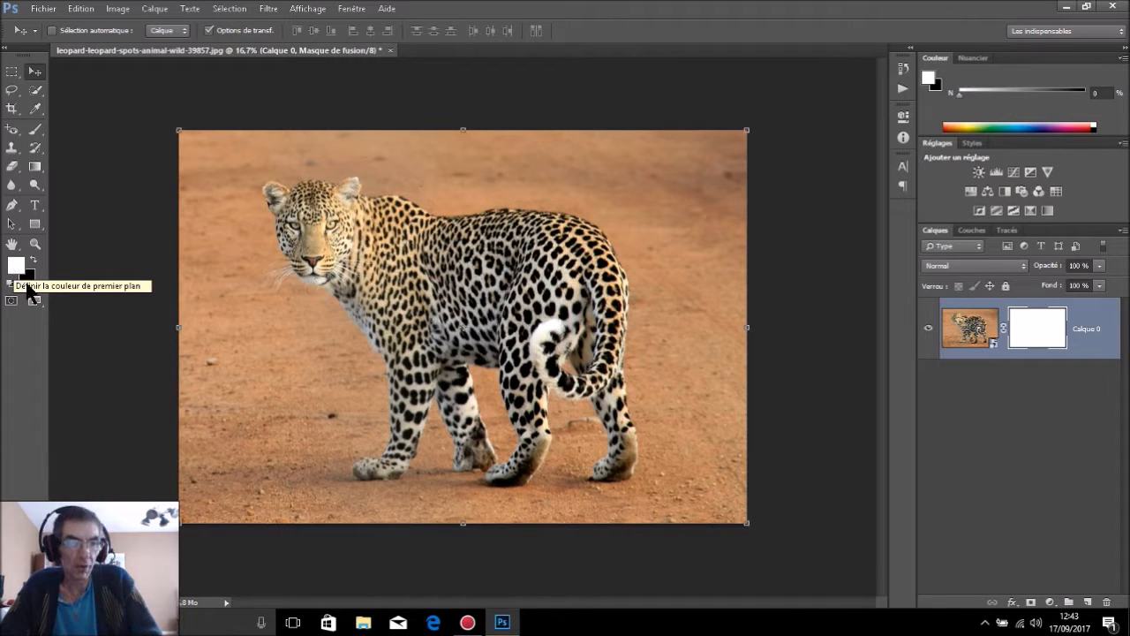
{"action": "left_click", "coordinate": [35, 260]}
{"action": "left_click", "coordinate": [35, 259]}
{"action": "left_click", "coordinate": [35, 260]}
{"action": "left_click", "coordinate": [34, 259]}
{"action": "left_click", "coordinate": [35, 260]}
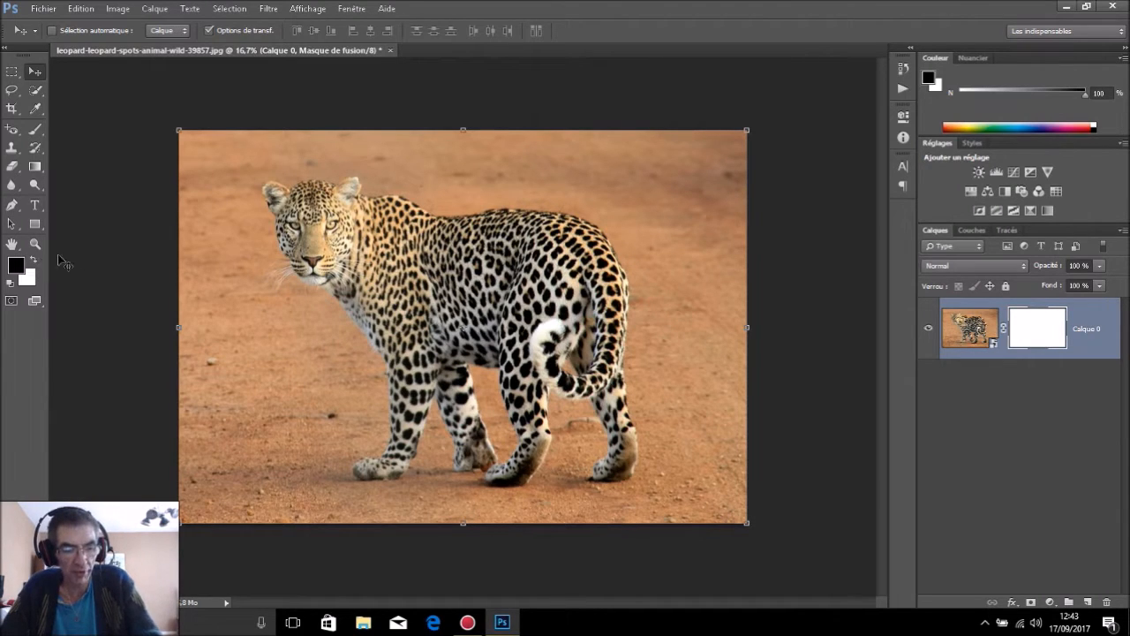
{"action": "key", "text": "x"}
{"action": "key", "text": "x"}
{"action": "key", "text": "x"}
{"action": "key", "text": "x"}
{"action": "key", "text": "x"}
{"action": "key", "text": "x"}
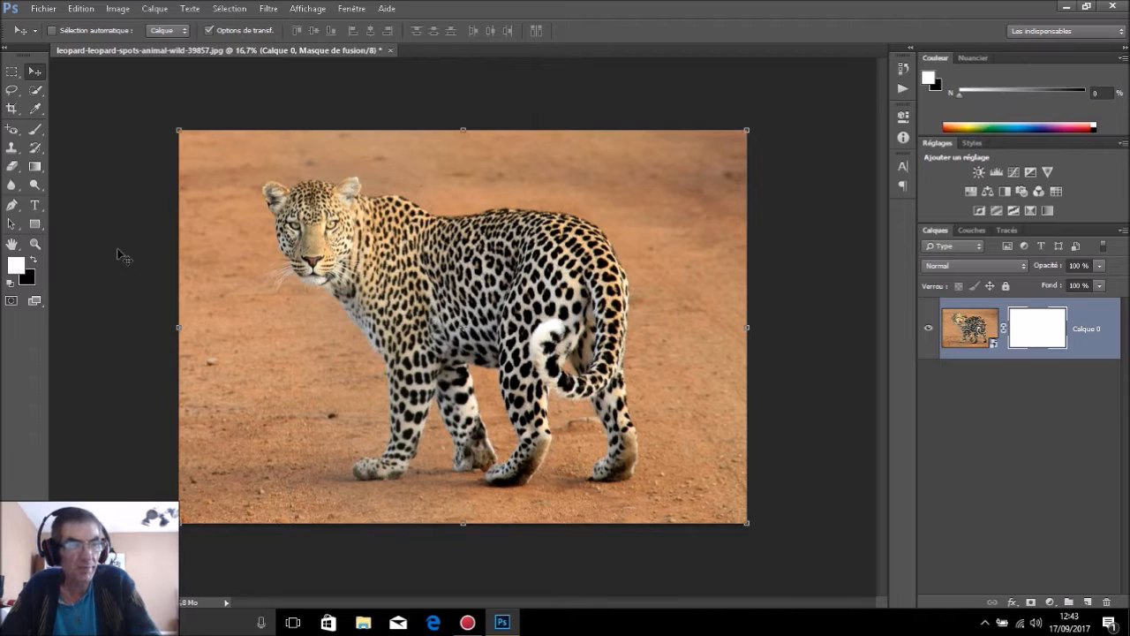
{"action": "key", "text": "x"}
{"action": "key", "text": "x"}
{"action": "key", "text": "x"}
{"action": "key", "text": "x"}
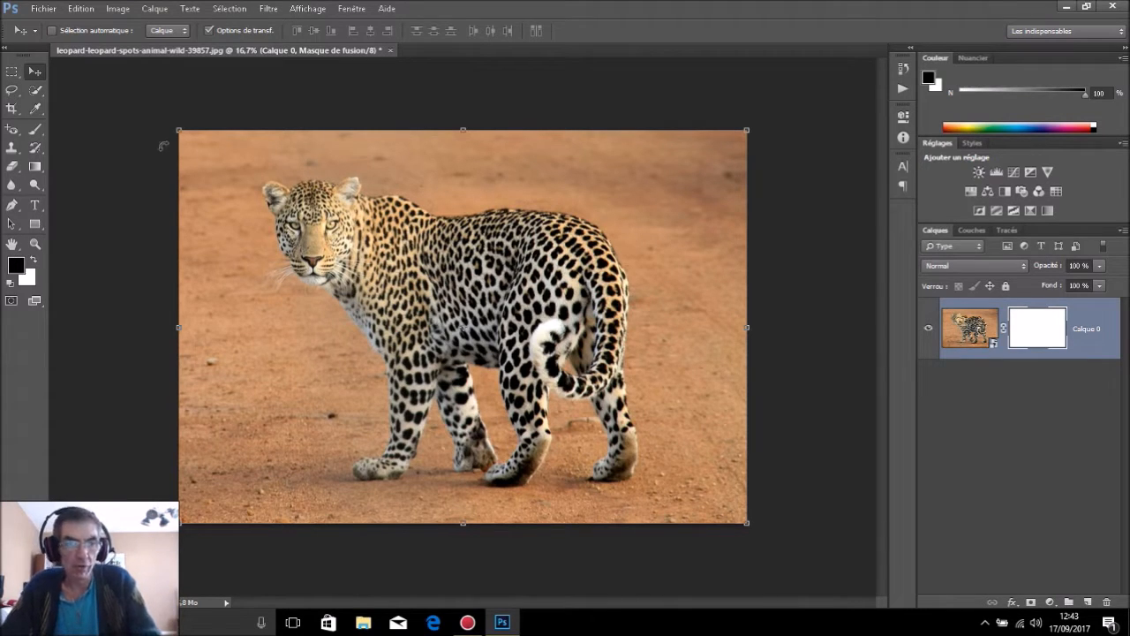
Choose the Brush tool and set its diameter to 734 px with a hardness of about 92 %
{"action": "left_click", "coordinate": [36, 130]}
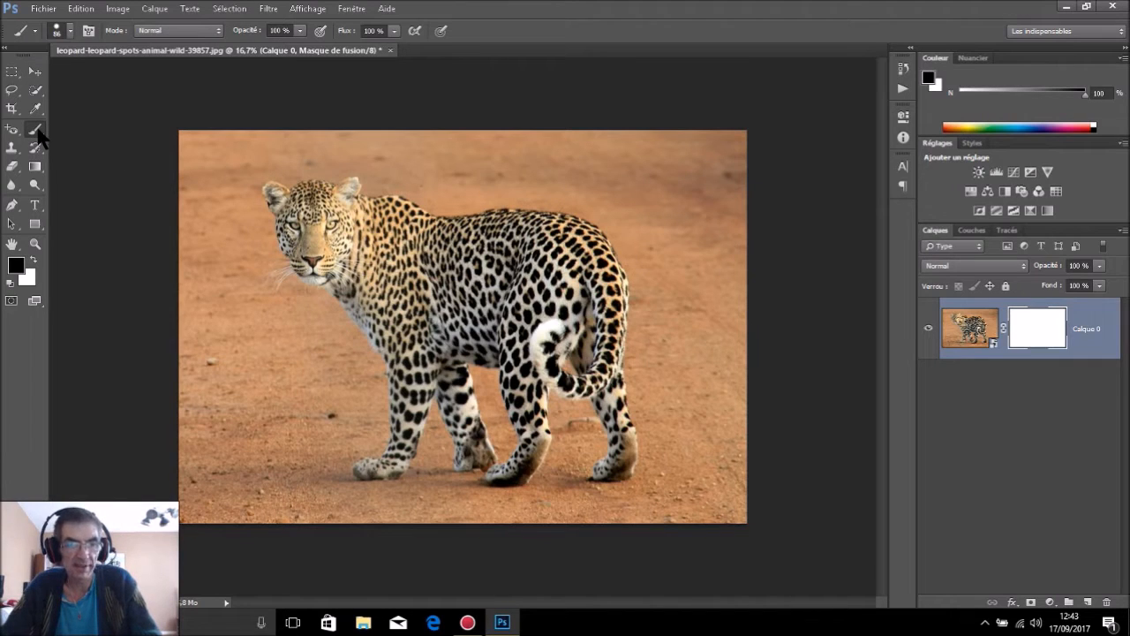
{"action": "right_click", "coordinate": [599, 186], "text": "alt"}
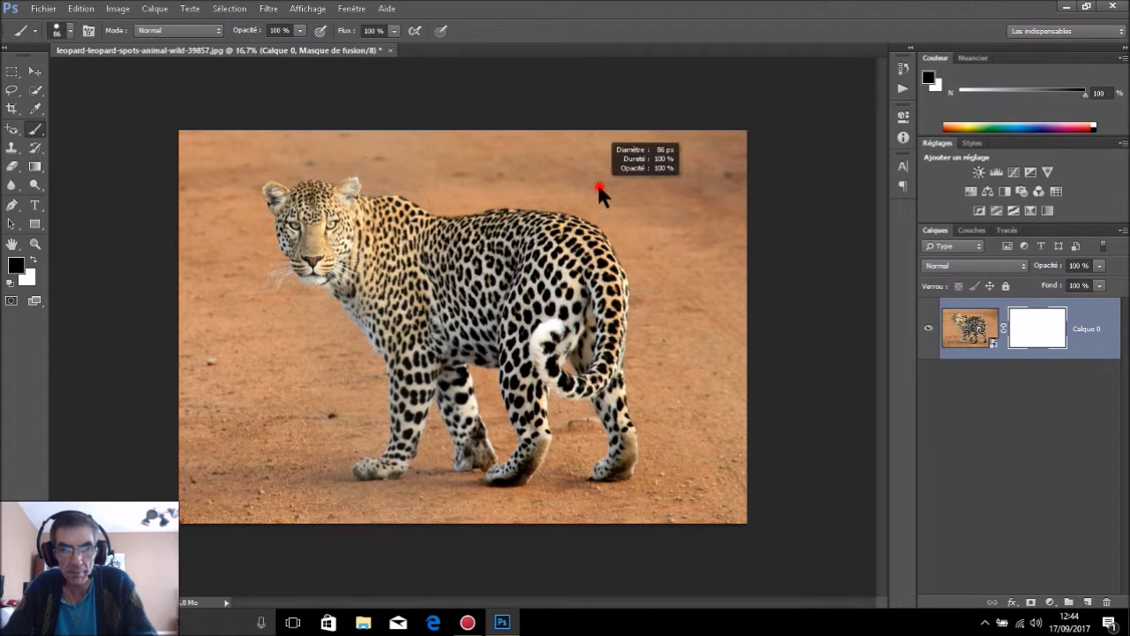
{"action": "mouse_move", "coordinate": [601, 188]}
{"action": "left_mouse_down"}
{"action": "mouse_move", "coordinate": [689, 212]}
{"action": "mouse_move", "coordinate": [659, 210]}
{"action": "mouse_move", "coordinate": [658, 221]}
{"action": "mouse_move", "coordinate": [655, 86]}
{"action": "mouse_move", "coordinate": [652, 268]}
{"action": "mouse_move", "coordinate": [651, 109]}
{"action": "mouse_move", "coordinate": [647, 235]}
{"action": "mouse_move", "coordinate": [617, 247]}
{"action": "mouse_move", "coordinate": [627, 253]}
{"action": "left_mouse_up"}
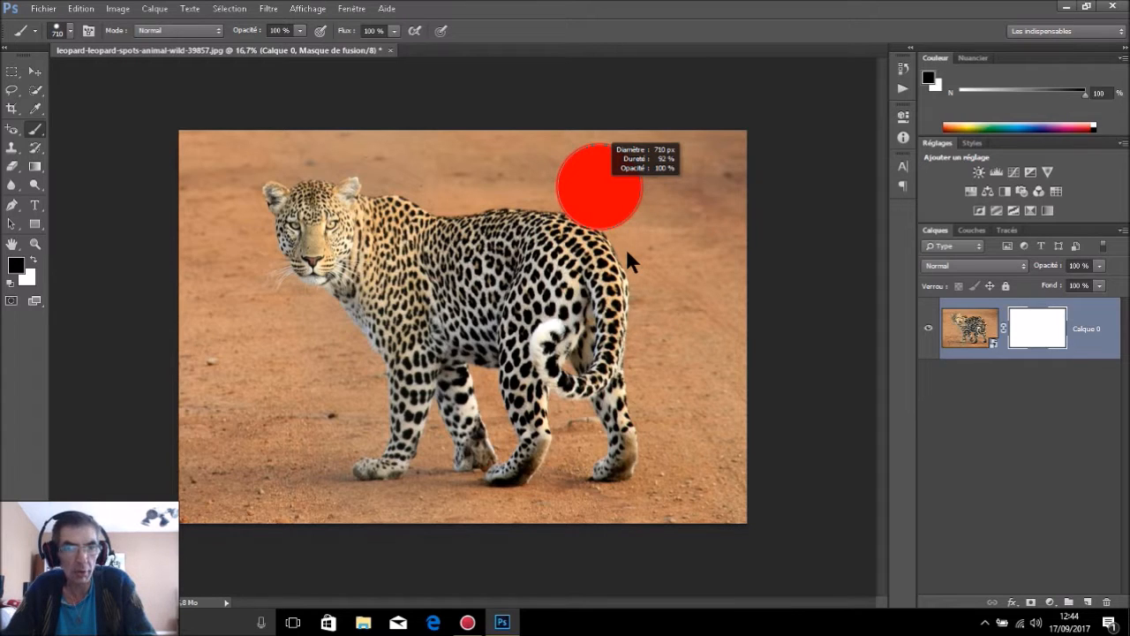
{"action": "left_click_drag", "start_coordinate": [627, 251], "coordinate": [633, 249]}
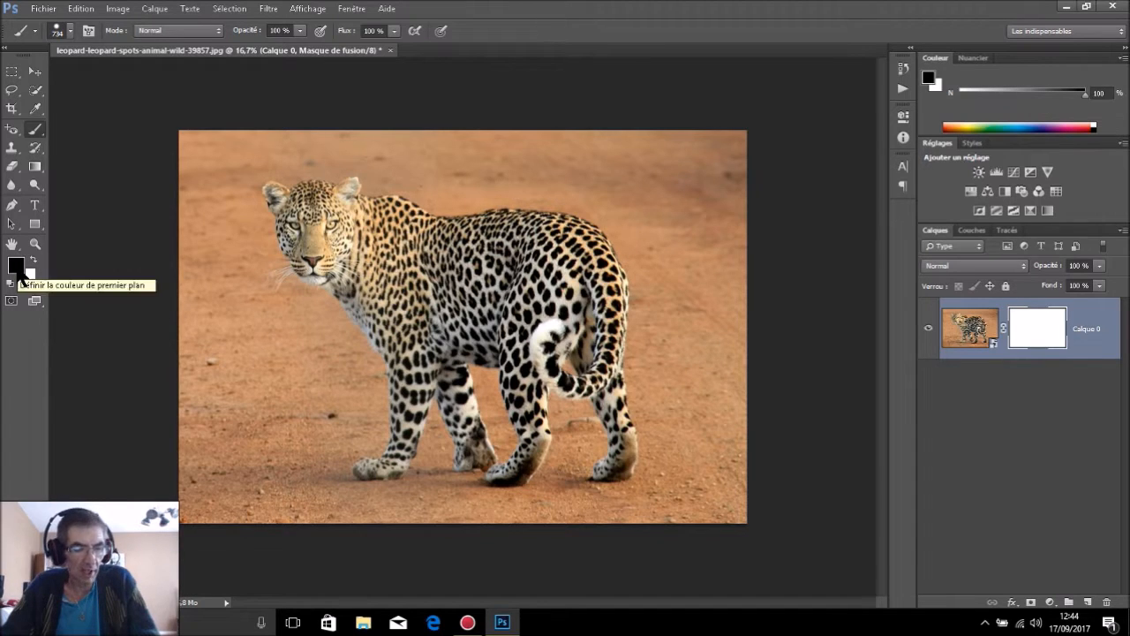
Hide a strip along the image's upper right edge with black on the mask and restore it by painting white
{"action": "key", "text": "x"}
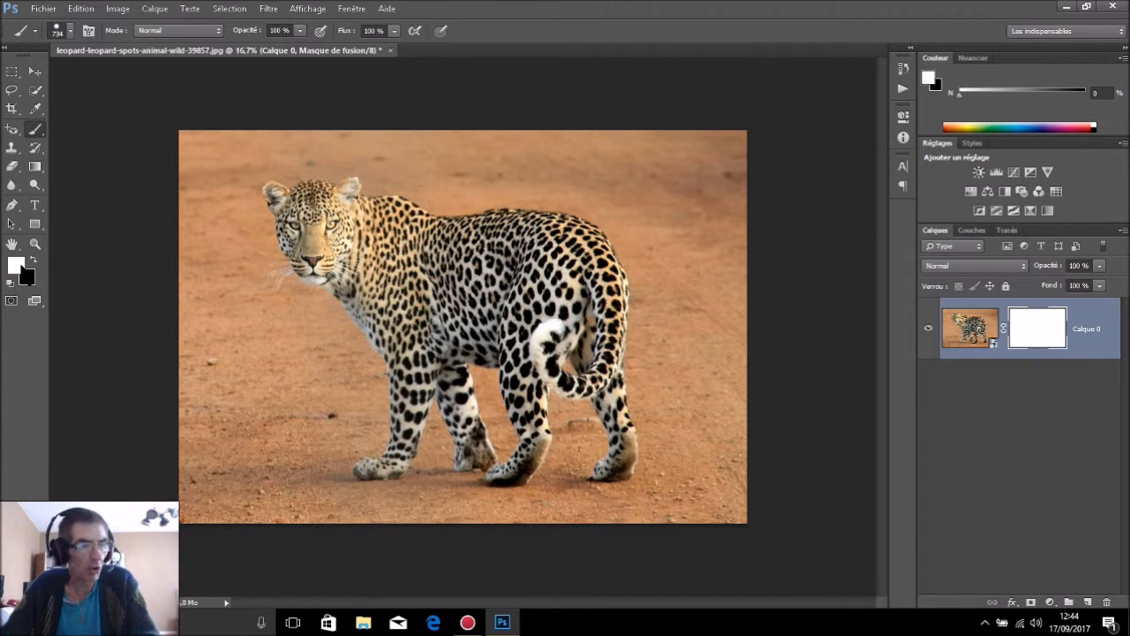
{"action": "key", "text": "x"}
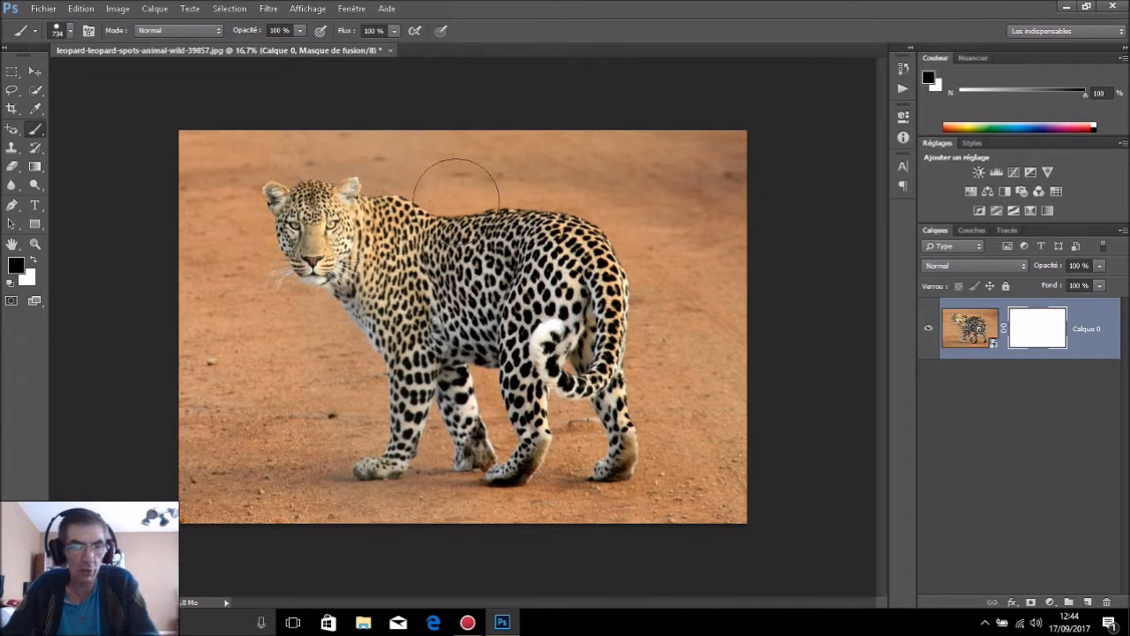
{"action": "left_click_drag", "start_coordinate": [725, 139], "coordinate": [727, 265]}
{"action": "key", "text": "x"}
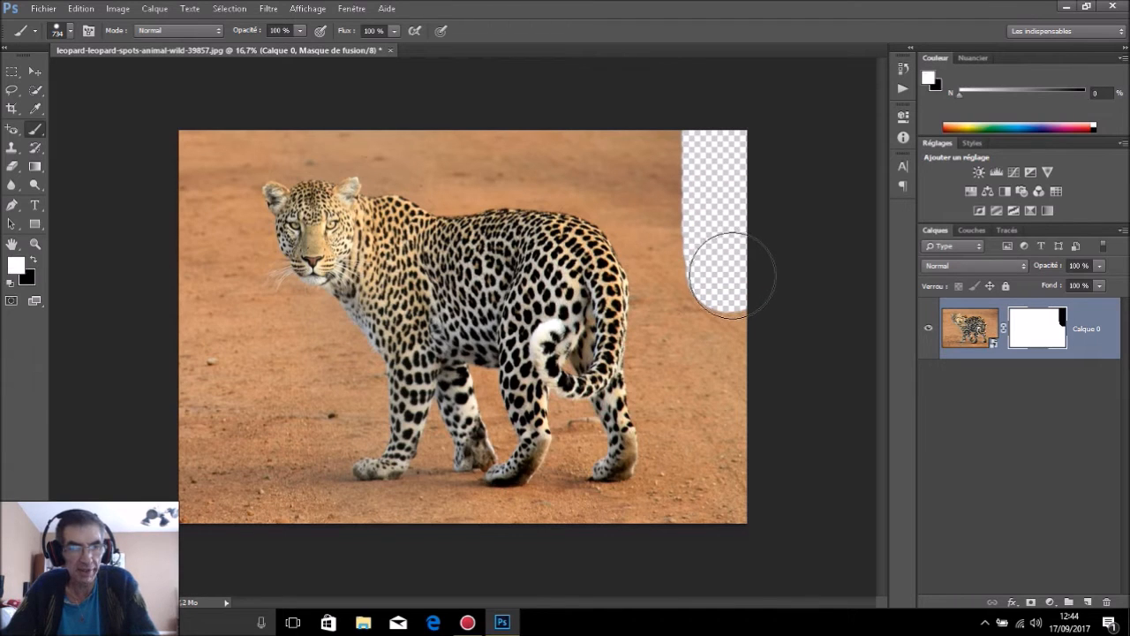
{"action": "mouse_move", "coordinate": [709, 324]}
{"action": "left_mouse_down"}
{"action": "mouse_move", "coordinate": [702, 162]}
{"action": "mouse_move", "coordinate": [709, 142]}
{"action": "mouse_move", "coordinate": [728, 164]}
{"action": "left_mouse_up"}
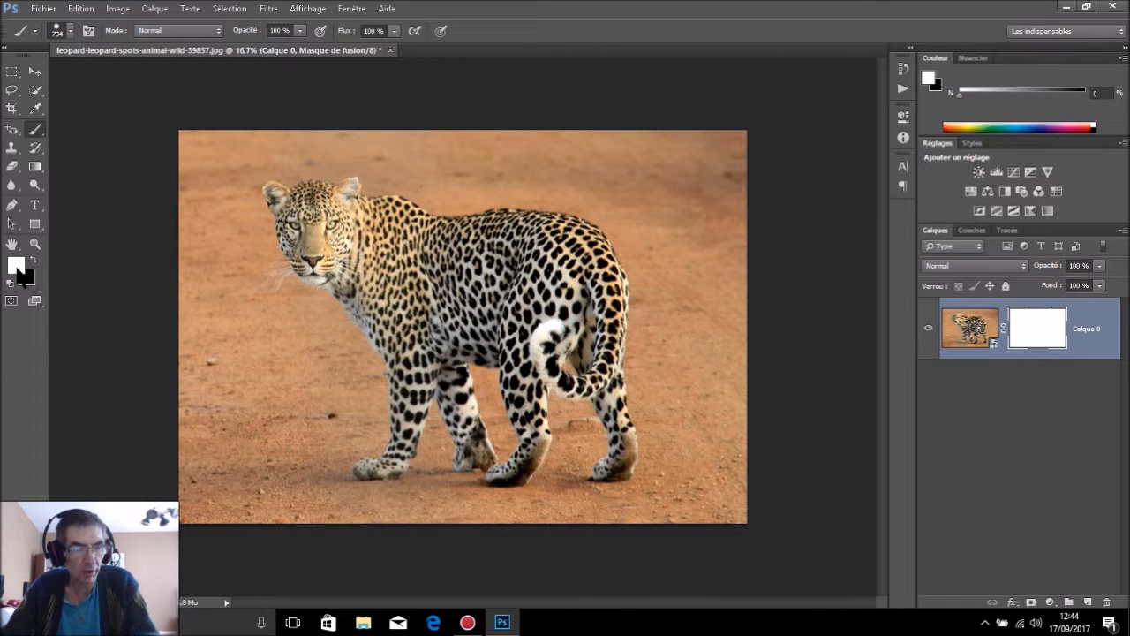
Mask out the large background areas around the leopard by painting black on the layer mask
{"action": "key", "text": "x"}
{"action": "mouse_move", "coordinate": [499, 153]}
{"action": "left_mouse_down"}
{"action": "mouse_move", "coordinate": [631, 143]}
{"action": "mouse_move", "coordinate": [733, 174]}
{"action": "mouse_move", "coordinate": [716, 497]}
{"action": "mouse_move", "coordinate": [651, 540]}
{"action": "mouse_move", "coordinate": [526, 542]}
{"action": "mouse_move", "coordinate": [260, 521]}
{"action": "mouse_move", "coordinate": [205, 493]}
{"action": "mouse_move", "coordinate": [203, 167]}
{"action": "mouse_move", "coordinate": [218, 136]}
{"action": "mouse_move", "coordinate": [285, 116]}
{"action": "mouse_move", "coordinate": [569, 157]}
{"action": "mouse_move", "coordinate": [518, 538]}
{"action": "mouse_move", "coordinate": [365, 538]}
{"action": "mouse_move", "coordinate": [297, 473]}
{"action": "mouse_move", "coordinate": [235, 315]}
{"action": "mouse_move", "coordinate": [264, 327]}
{"action": "left_mouse_up"}
{"action": "mouse_move", "coordinate": [636, 208]}
{"action": "left_mouse_down"}
{"action": "mouse_move", "coordinate": [681, 253]}
{"action": "mouse_move", "coordinate": [694, 470]}
{"action": "left_mouse_up"}
{"action": "left_click_drag", "start_coordinate": [718, 216], "coordinate": [684, 215]}
{"action": "scroll", "coordinate": [593, 191], "scroll_direction": "up", "scroll_amount": 2}
{"action": "mouse_move", "coordinate": [613, 171]}
{"action": "left_mouse_down"}
{"action": "mouse_move", "coordinate": [650, 199]}
{"action": "mouse_move", "coordinate": [685, 259]}
{"action": "mouse_move", "coordinate": [678, 373]}
{"action": "mouse_move", "coordinate": [696, 510]}
{"action": "mouse_move", "coordinate": [649, 535]}
{"action": "mouse_move", "coordinate": [412, 538]}
{"action": "mouse_move", "coordinate": [307, 497]}
{"action": "mouse_move", "coordinate": [314, 479]}
{"action": "mouse_move", "coordinate": [350, 466]}
{"action": "mouse_move", "coordinate": [349, 388]}
{"action": "mouse_move", "coordinate": [366, 335]}
{"action": "mouse_move", "coordinate": [386, 386]}
{"action": "mouse_move", "coordinate": [399, 362]}
{"action": "mouse_move", "coordinate": [352, 382]}
{"action": "mouse_move", "coordinate": [314, 324]}
{"action": "mouse_move", "coordinate": [228, 268]}
{"action": "mouse_move", "coordinate": [200, 202]}
{"action": "mouse_move", "coordinate": [284, 297]}
{"action": "left_mouse_up"}
{"action": "key", "text": "x"}
{"action": "key", "text": "x"}
{"action": "mouse_move", "coordinate": [201, 113]}
{"action": "left_mouse_down"}
{"action": "mouse_move", "coordinate": [371, 134]}
{"action": "mouse_move", "coordinate": [521, 172]}
{"action": "mouse_move", "coordinate": [394, 126]}
{"action": "mouse_move", "coordinate": [192, 189]}
{"action": "mouse_move", "coordinate": [451, 146]}
{"action": "mouse_move", "coordinate": [679, 410]}
{"action": "mouse_move", "coordinate": [566, 538]}
{"action": "left_mouse_up"}
Resize the brush and mask out the background between the leopard's legs
{"action": "right_click", "coordinate": [588, 501], "text": "alt"}
{"action": "mouse_move", "coordinate": [581, 434]}
{"action": "left_mouse_down"}
{"action": "mouse_move", "coordinate": [586, 467]}
{"action": "mouse_move", "coordinate": [560, 506]}
{"action": "mouse_move", "coordinate": [589, 426]}
{"action": "mouse_move", "coordinate": [622, 435]}
{"action": "mouse_move", "coordinate": [612, 493]}
{"action": "mouse_move", "coordinate": [589, 518]}
{"action": "mouse_move", "coordinate": [583, 446]}
{"action": "mouse_move", "coordinate": [597, 503]}
{"action": "mouse_move", "coordinate": [673, 521]}
{"action": "mouse_move", "coordinate": [669, 510]}
{"action": "mouse_move", "coordinate": [542, 529]}
{"action": "mouse_move", "coordinate": [424, 507]}
{"action": "mouse_move", "coordinate": [431, 439]}
{"action": "mouse_move", "coordinate": [378, 524]}
{"action": "mouse_move", "coordinate": [434, 453]}
{"action": "mouse_move", "coordinate": [429, 502]}
{"action": "mouse_move", "coordinate": [444, 470]}
{"action": "mouse_move", "coordinate": [484, 521]}
{"action": "mouse_move", "coordinate": [558, 529]}
{"action": "left_mouse_up"}
{"action": "mouse_move", "coordinate": [488, 383]}
{"action": "left_mouse_down"}
{"action": "mouse_move", "coordinate": [517, 481]}
{"action": "mouse_move", "coordinate": [514, 466]}
{"action": "left_mouse_up"}
Refine the mask along the leopard's back, head and ears with a 40 px black brush
{"action": "scroll", "coordinate": [292, 166], "scroll_direction": "up", "scroll_amount": 9}
{"action": "mouse_move", "coordinate": [454, 101]}
{"action": "left_mouse_down"}
{"action": "mouse_move", "coordinate": [473, 141]}
{"action": "mouse_move", "coordinate": [530, 147]}
{"action": "mouse_move", "coordinate": [625, 189]}
{"action": "left_mouse_up"}
{"action": "right_click", "coordinate": [530, 132], "text": "alt"}
{"action": "mouse_move", "coordinate": [439, 124]}
{"action": "left_mouse_down"}
{"action": "mouse_move", "coordinate": [441, 157]}
{"action": "mouse_move", "coordinate": [533, 156]}
{"action": "mouse_move", "coordinate": [438, 114]}
{"action": "mouse_move", "coordinate": [357, 123]}
{"action": "mouse_move", "coordinate": [308, 114]}
{"action": "mouse_move", "coordinate": [232, 135]}
{"action": "mouse_move", "coordinate": [161, 124]}
{"action": "mouse_move", "coordinate": [198, 104]}
{"action": "mouse_move", "coordinate": [228, 117]}
{"action": "mouse_move", "coordinate": [138, 168]}
{"action": "left_mouse_up"}
{"action": "mouse_move", "coordinate": [179, 252]}
{"action": "left_mouse_down"}
{"action": "mouse_move", "coordinate": [207, 341]}
{"action": "mouse_move", "coordinate": [260, 434]}
{"action": "mouse_move", "coordinate": [153, 139]}
{"action": "mouse_move", "coordinate": [185, 208]}
{"action": "mouse_move", "coordinate": [149, 167]}
{"action": "mouse_move", "coordinate": [159, 194]}
{"action": "left_mouse_up"}
{"action": "key", "text": "x"}
{"action": "key", "text": "x"}
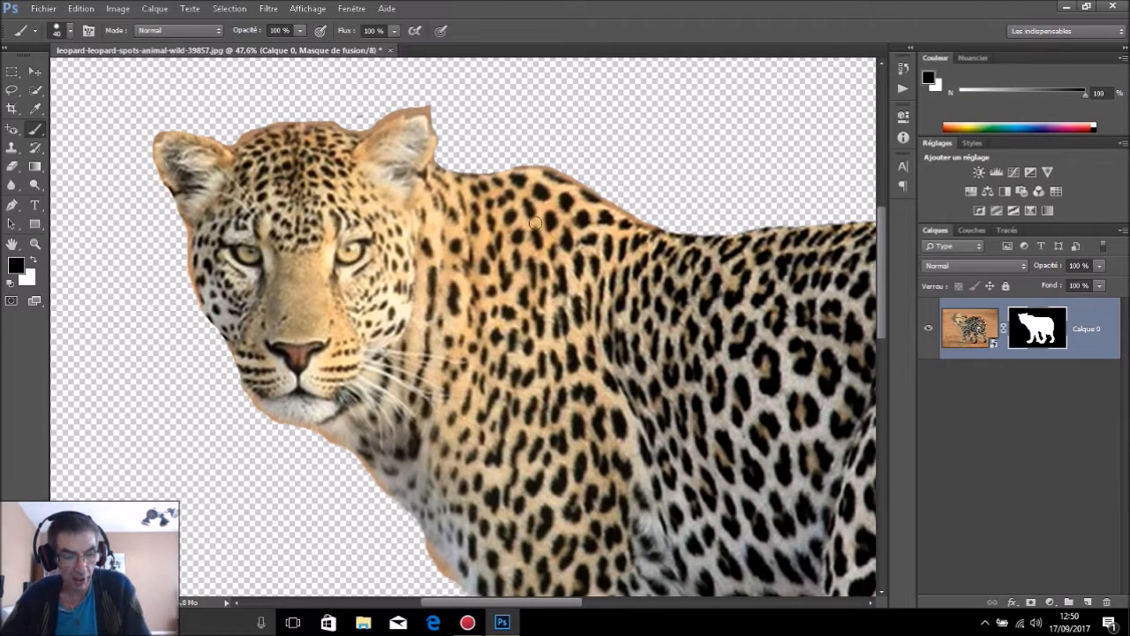
{"action": "scroll", "coordinate": [618, 223], "scroll_direction": "down", "scroll_amount": 3}
{"action": "scroll", "coordinate": [803, 260], "scroll_direction": "down", "scroll_amount": 1}
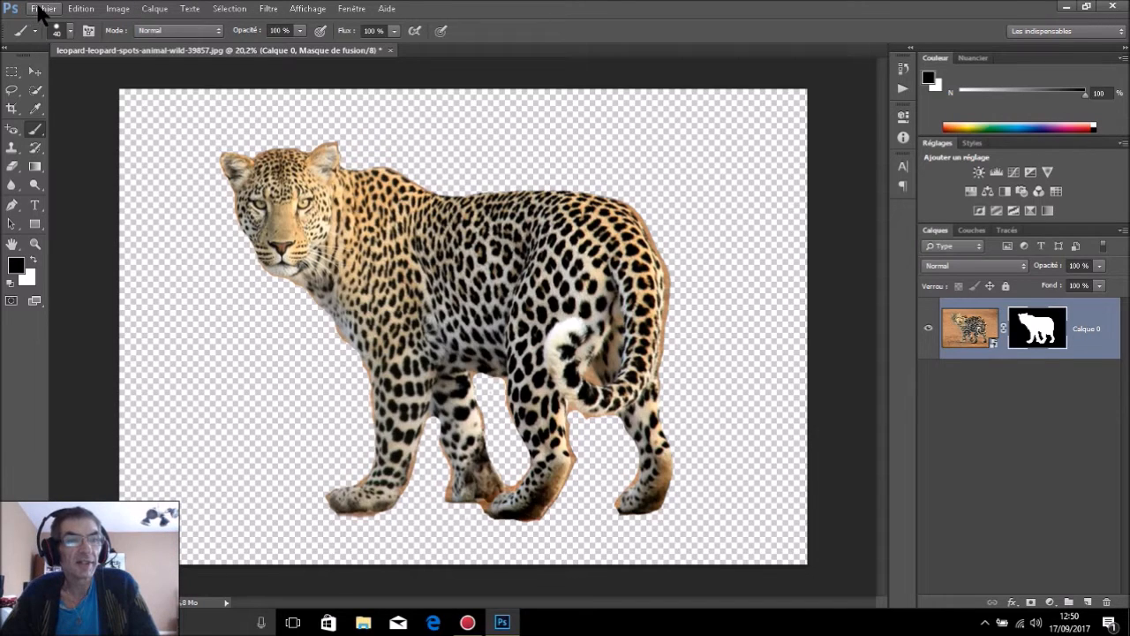
Switch to the Move tool and open the image desert-279862_960_720 2 from the photoshop folder
{"action": "left_click", "coordinate": [34, 72]}
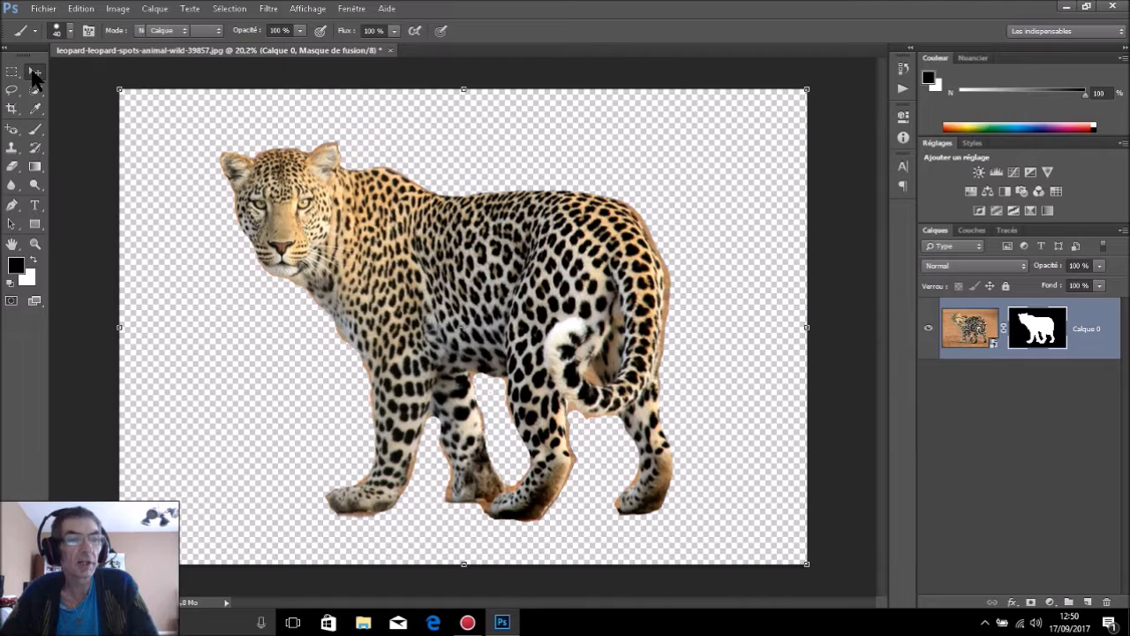
{"action": "left_click", "coordinate": [42, 11]}
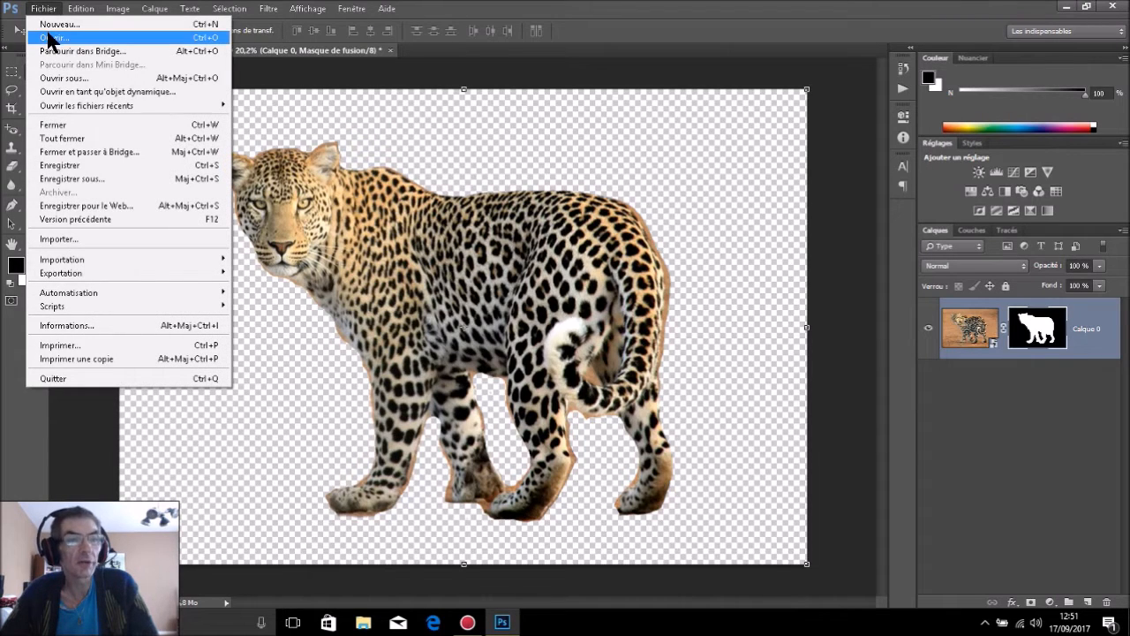
{"action": "left_click", "coordinate": [50, 37]}
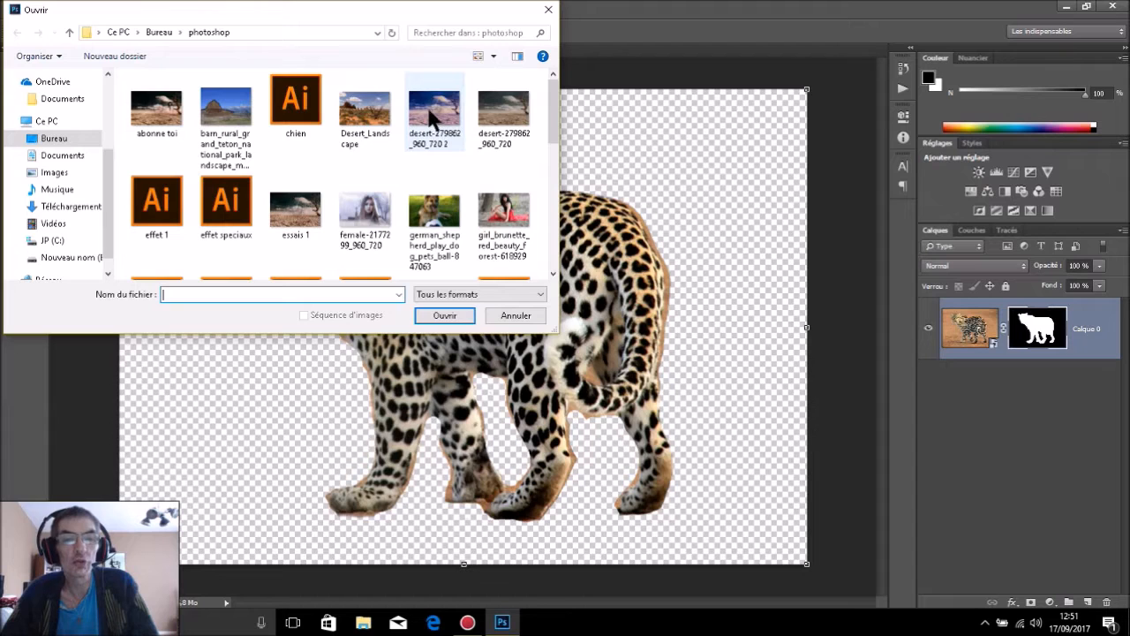
{"action": "left_click", "coordinate": [434, 113]}
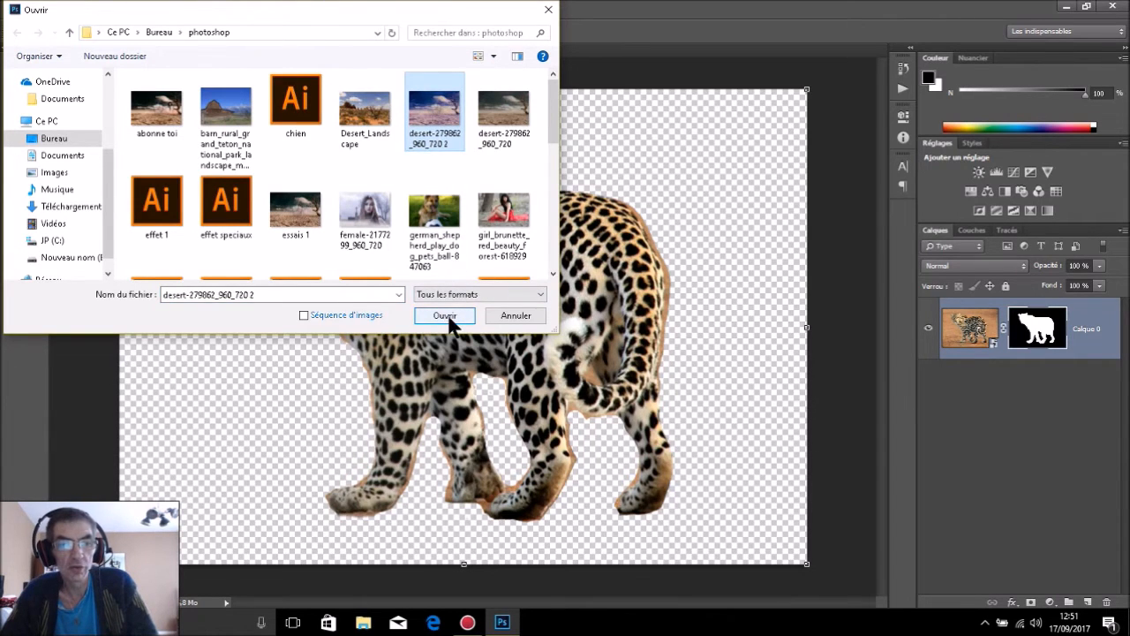
{"action": "left_click", "coordinate": [444, 316]}
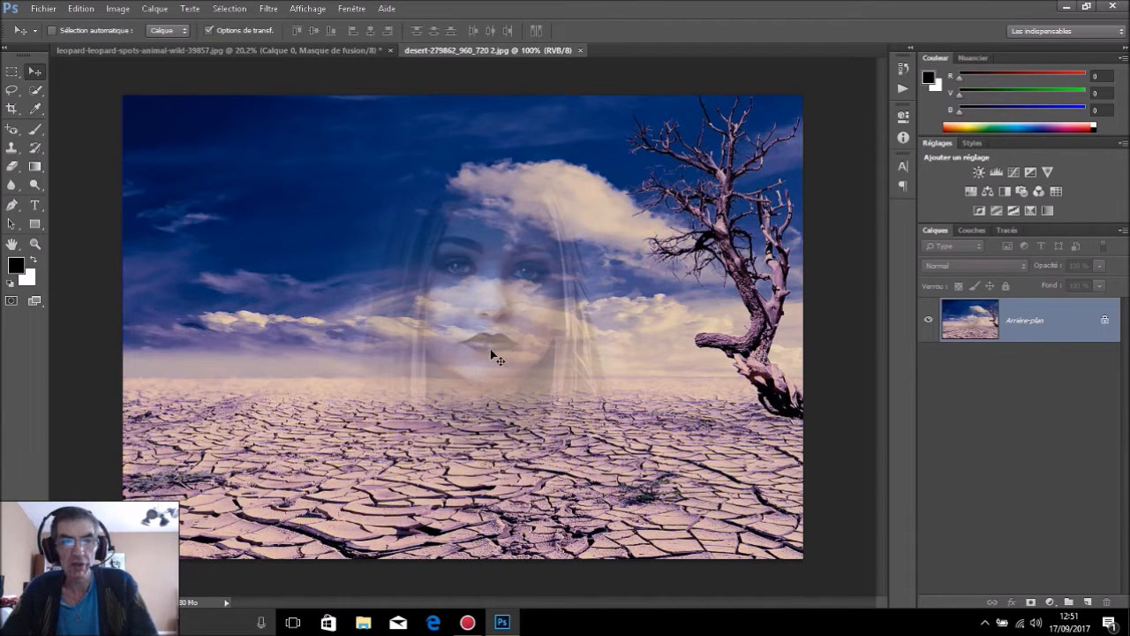
Arrange the desert and leopard documents side by side as two vertical tiles
{"action": "left_click", "coordinate": [350, 11]}
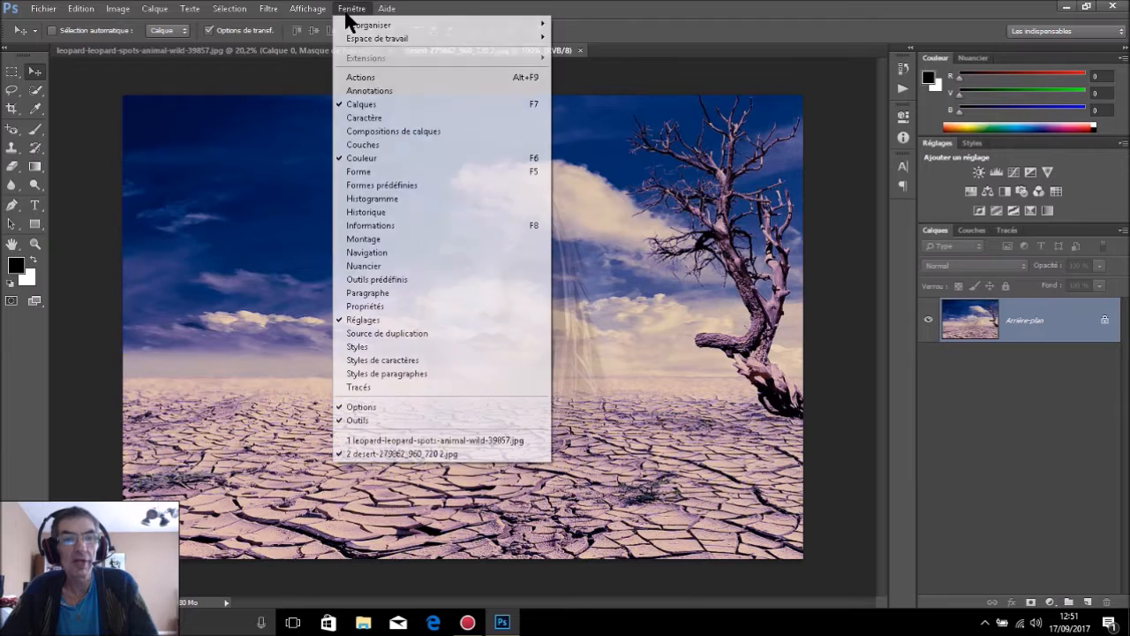
{"action": "mouse_move", "coordinate": [413, 26]}
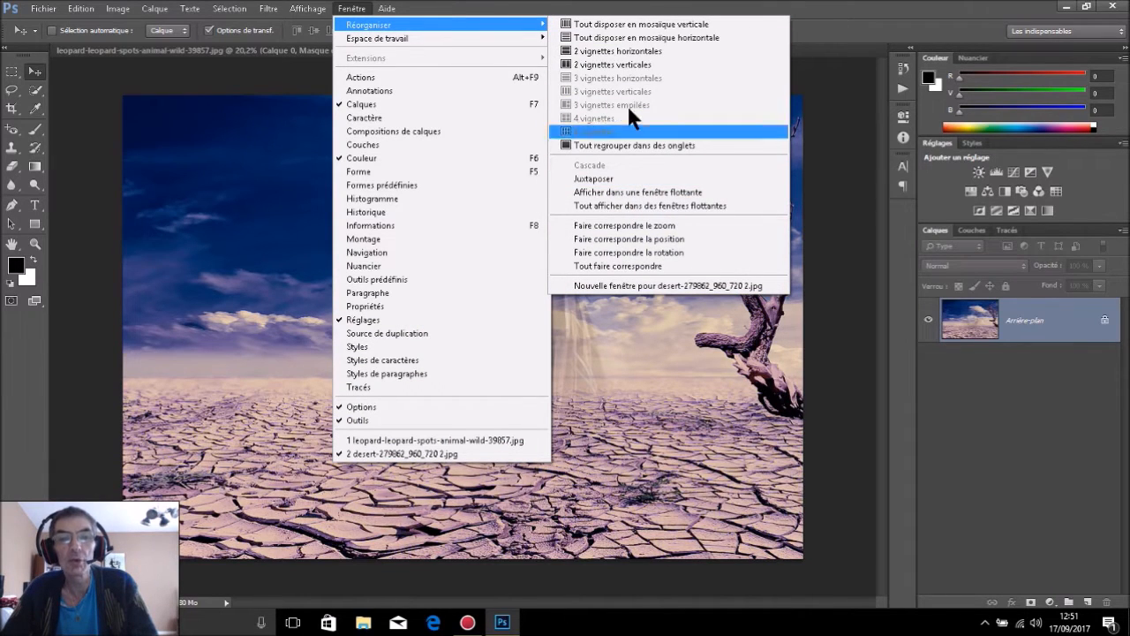
{"action": "left_click", "coordinate": [646, 71]}
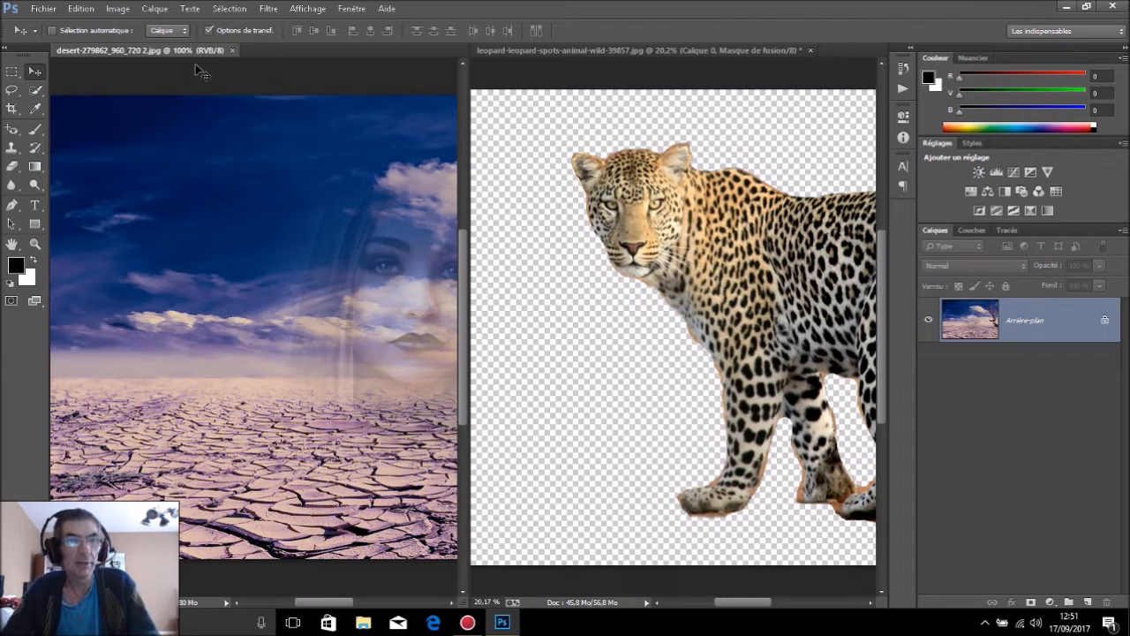
Resize the desert image to 500% in width and height with resampling on
{"action": "left_click", "coordinate": [125, 10]}
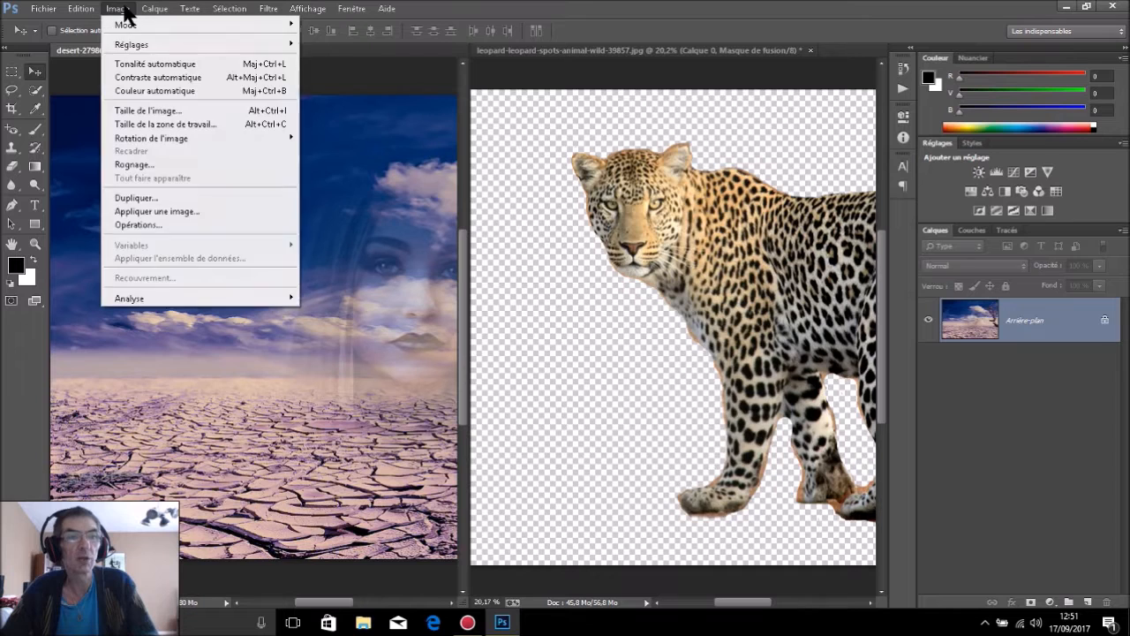
{"action": "left_click", "coordinate": [146, 113]}
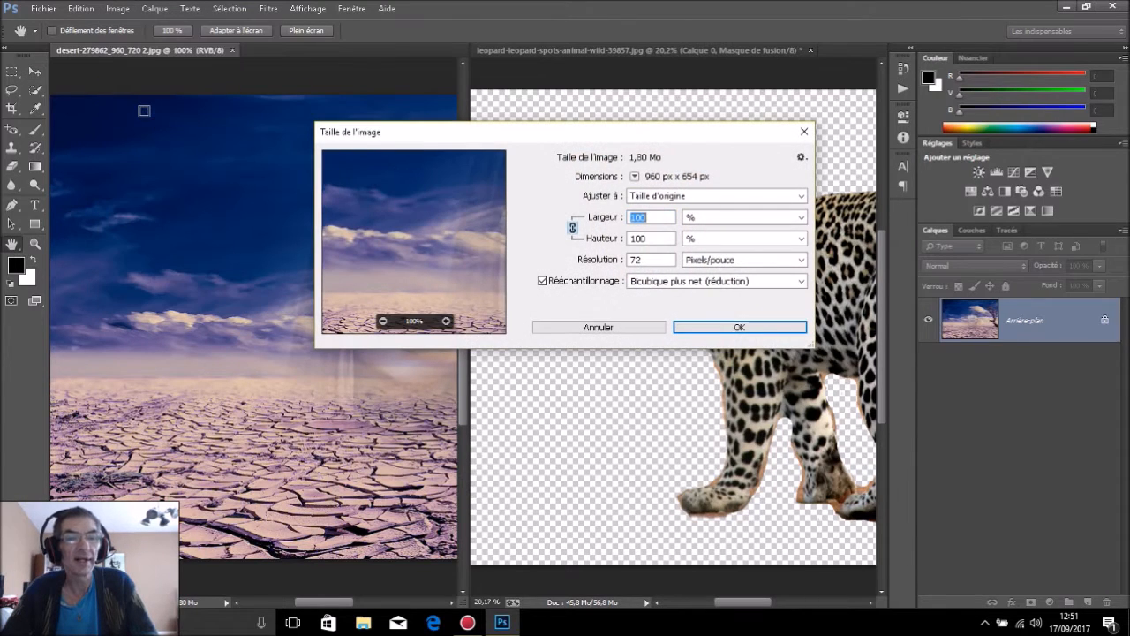
{"action": "left_click", "coordinate": [658, 221]}
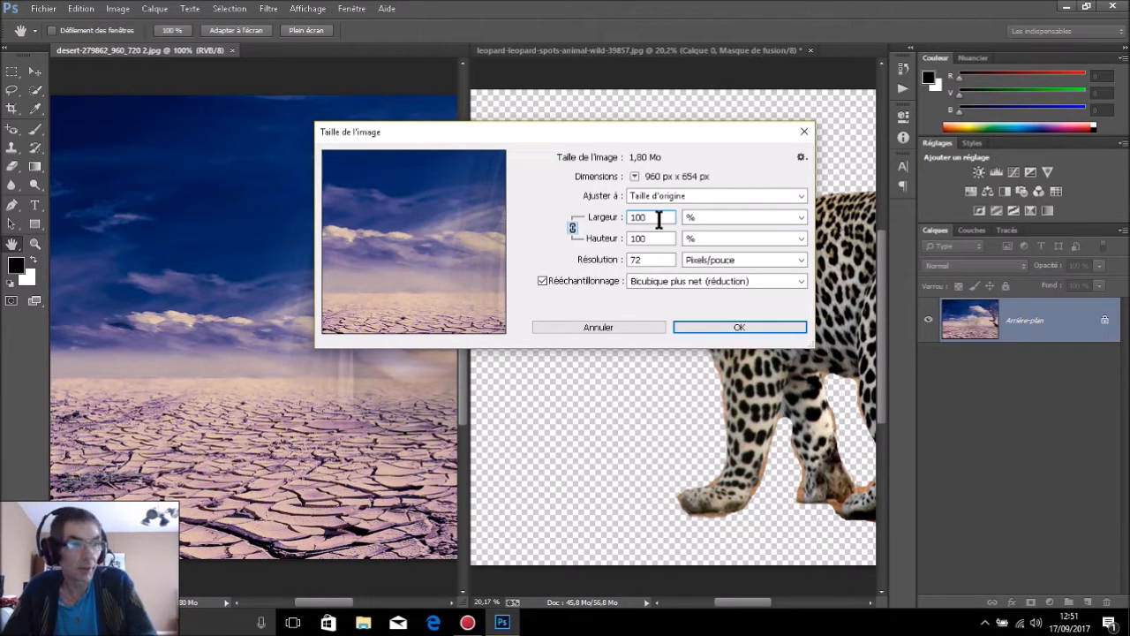
{"action": "left_click_drag", "start_coordinate": [656, 220], "coordinate": [618, 222]}
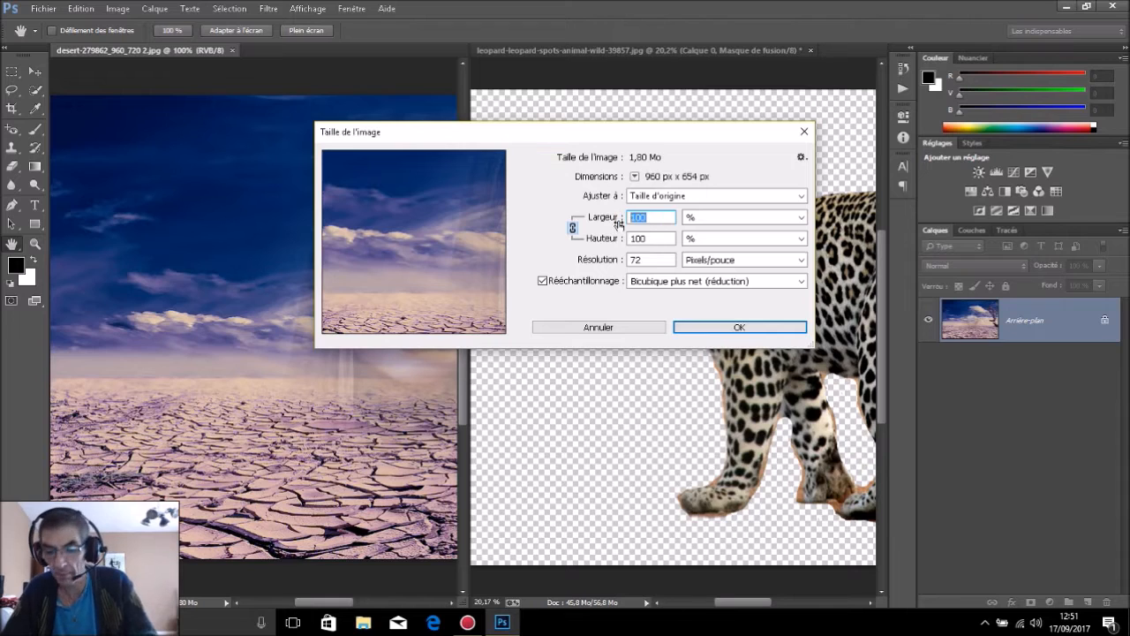
{"action": "type", "text": "500"}
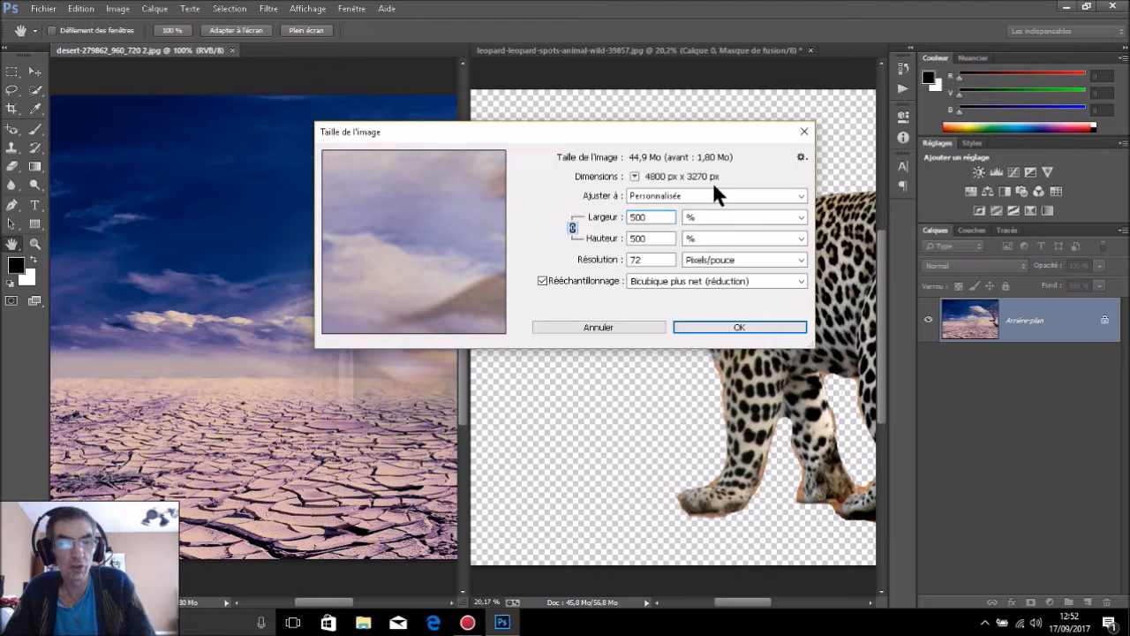
{"action": "left_click", "coordinate": [732, 323]}
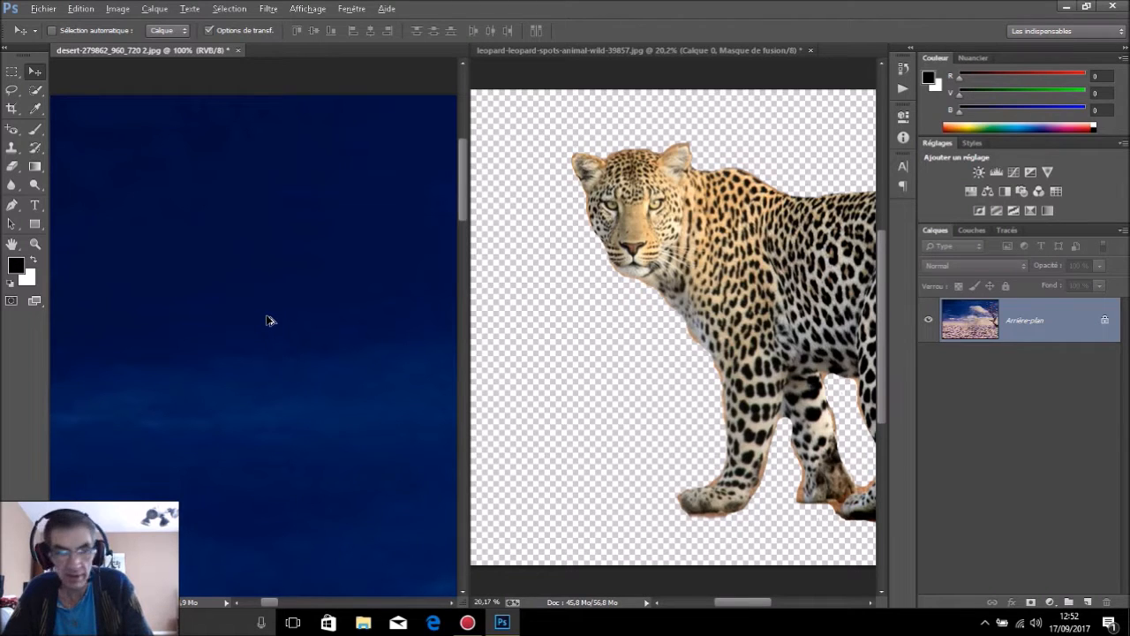
Copy the masked leopard layer from its own document into the desert document, placing it over the cracked ground
{"action": "scroll", "coordinate": [270, 320], "scroll_direction": "down", "scroll_amount": 3}
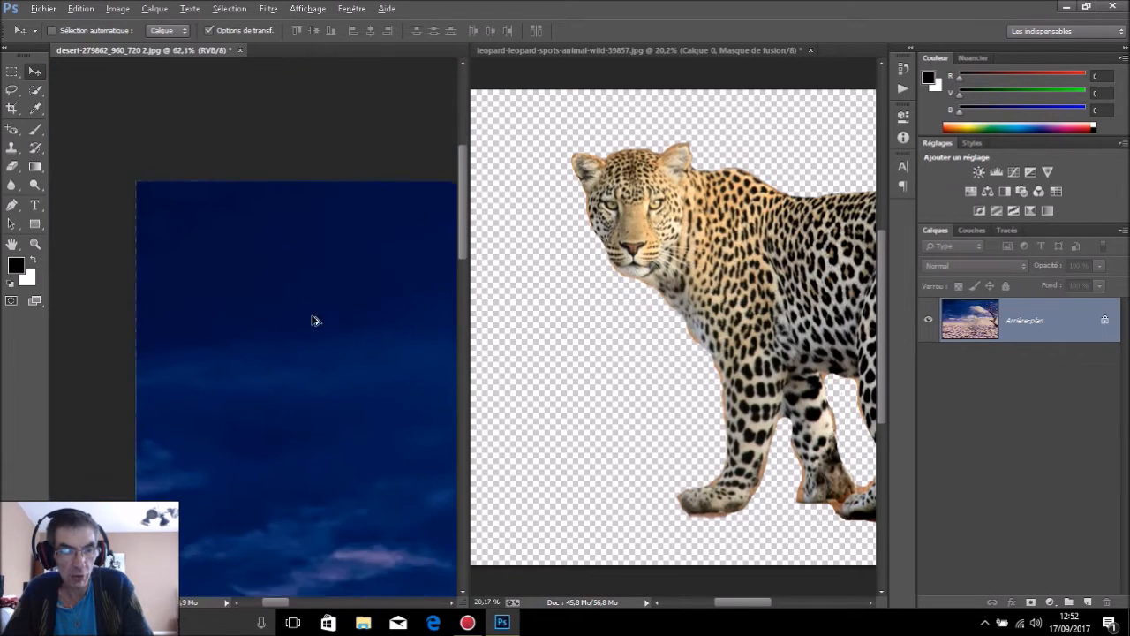
{"action": "scroll", "coordinate": [314, 321], "scroll_direction": "down", "scroll_amount": 4}
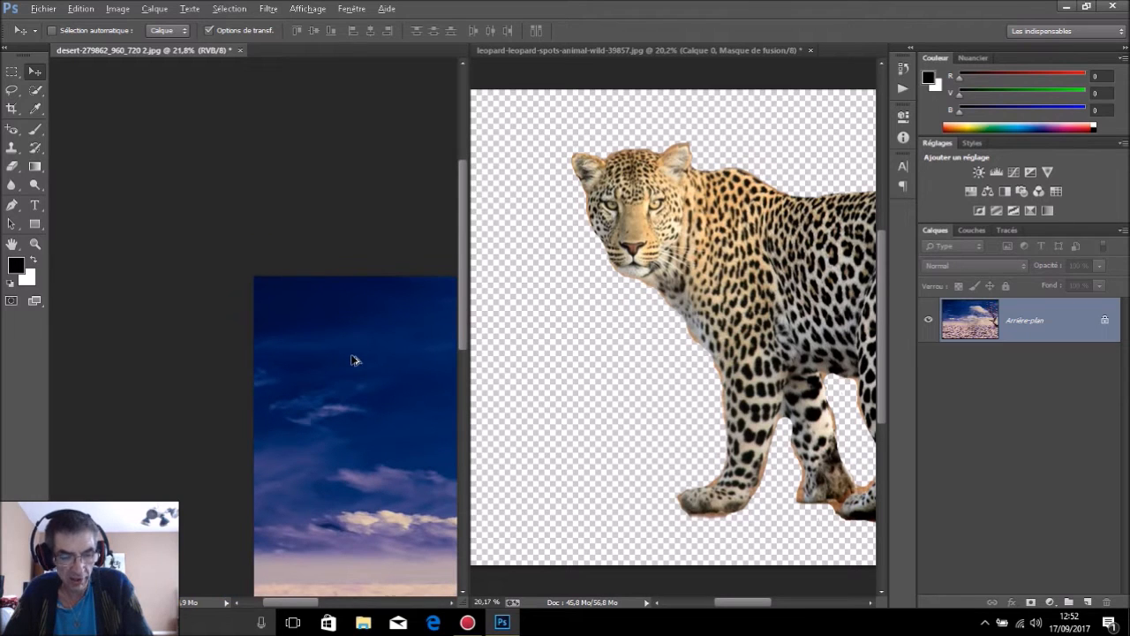
{"action": "key", "text": "space"}
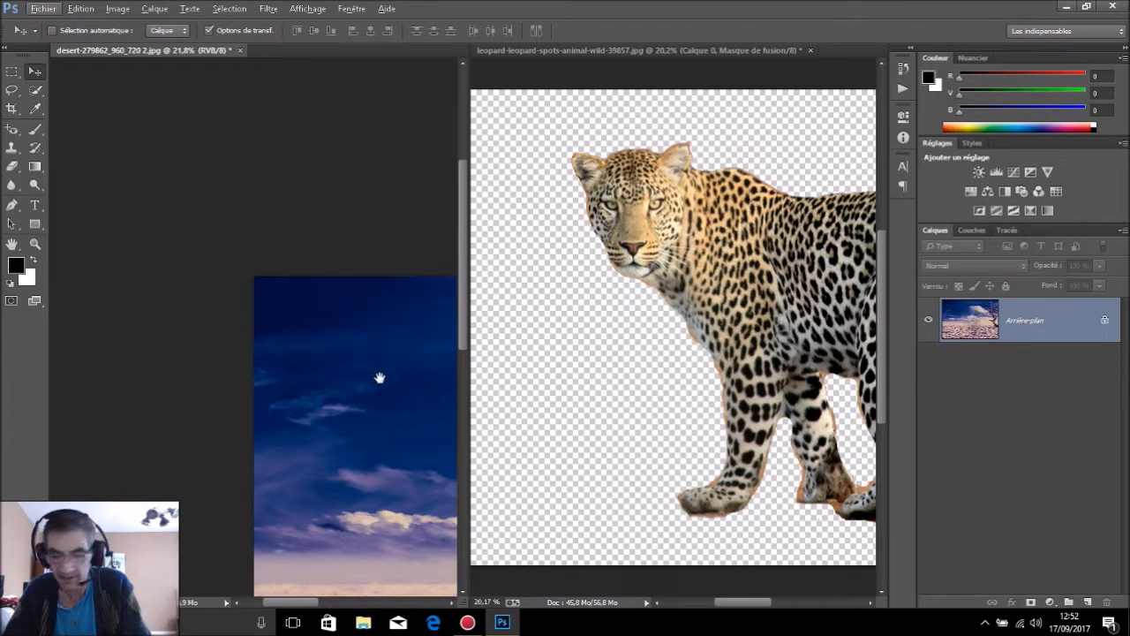
{"action": "left_click_drag", "start_coordinate": [383, 397], "coordinate": [227, 265]}
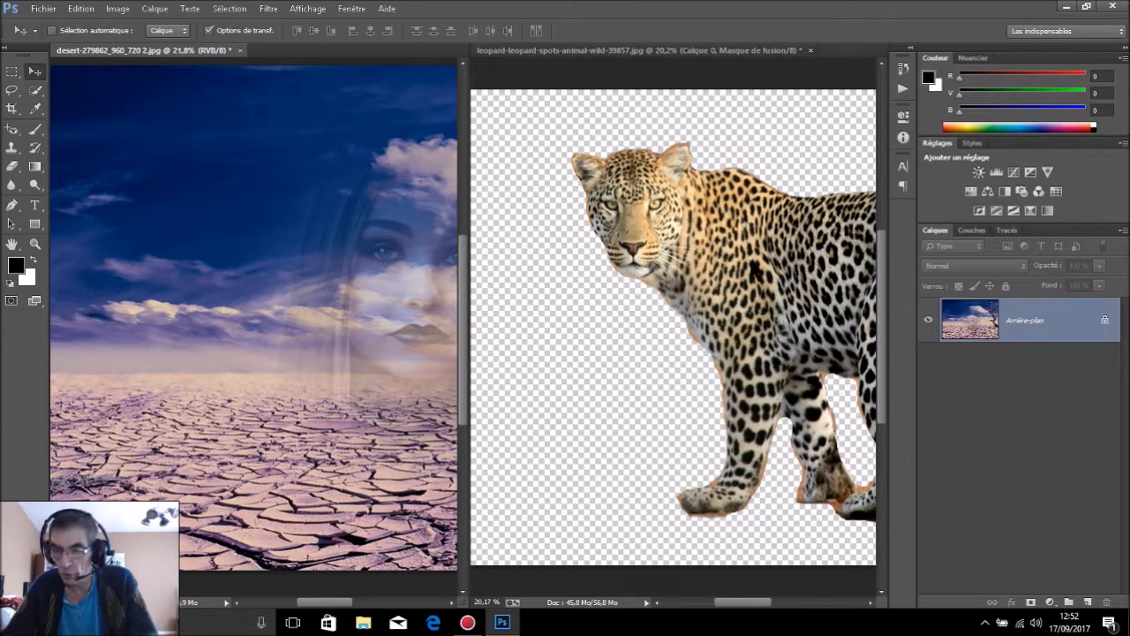
{"action": "left_click", "coordinate": [813, 328]}
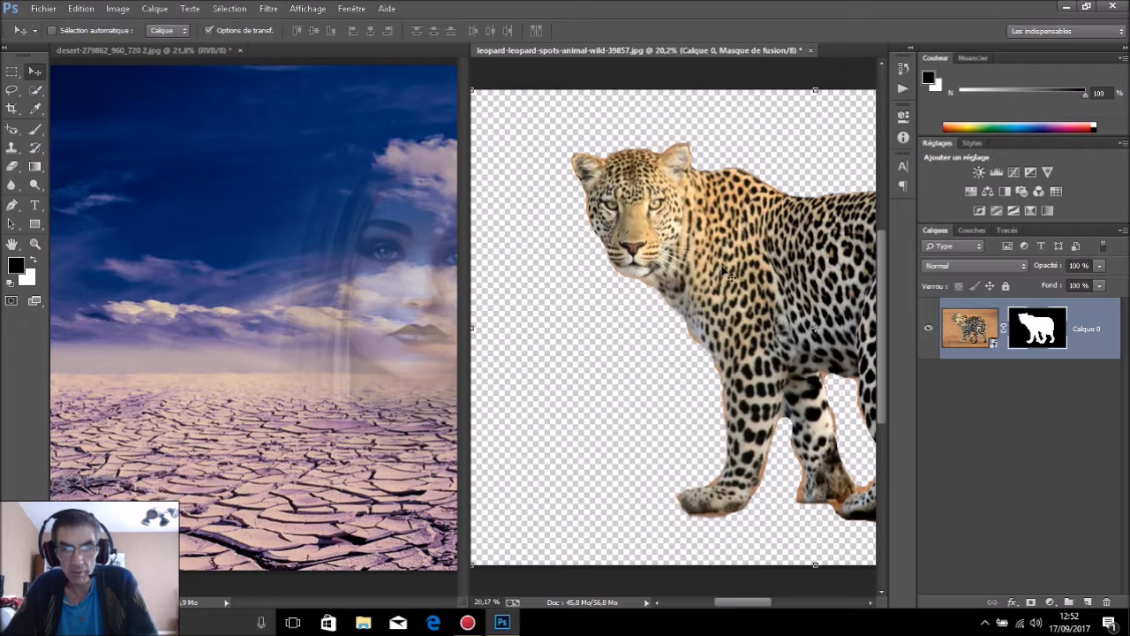
{"action": "left_click_drag", "start_coordinate": [722, 269], "coordinate": [351, 288]}
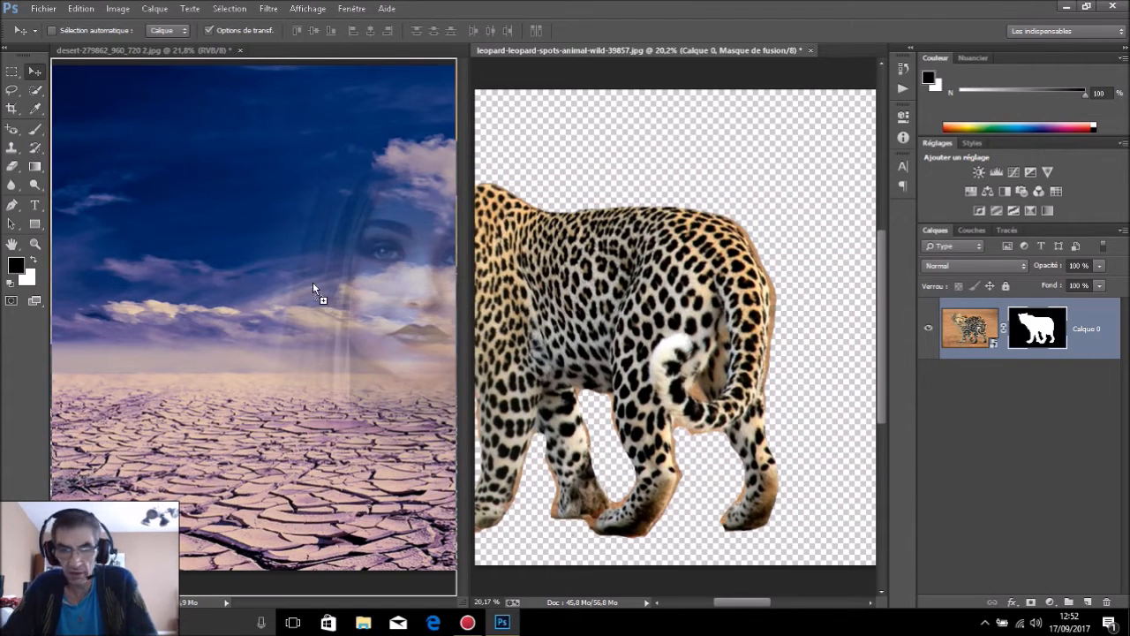
{"action": "left_click_drag", "start_coordinate": [275, 284], "coordinate": [261, 281]}
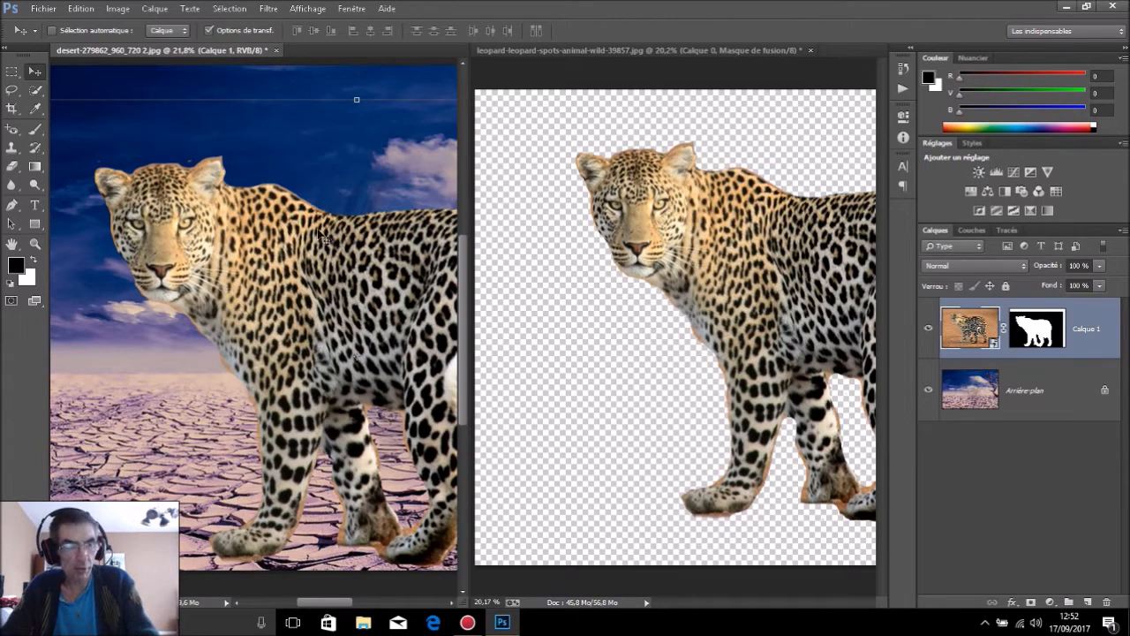
Show the desert document in full-screen mode with the menu bar, with the whole image in view
{"action": "key", "text": "f"}
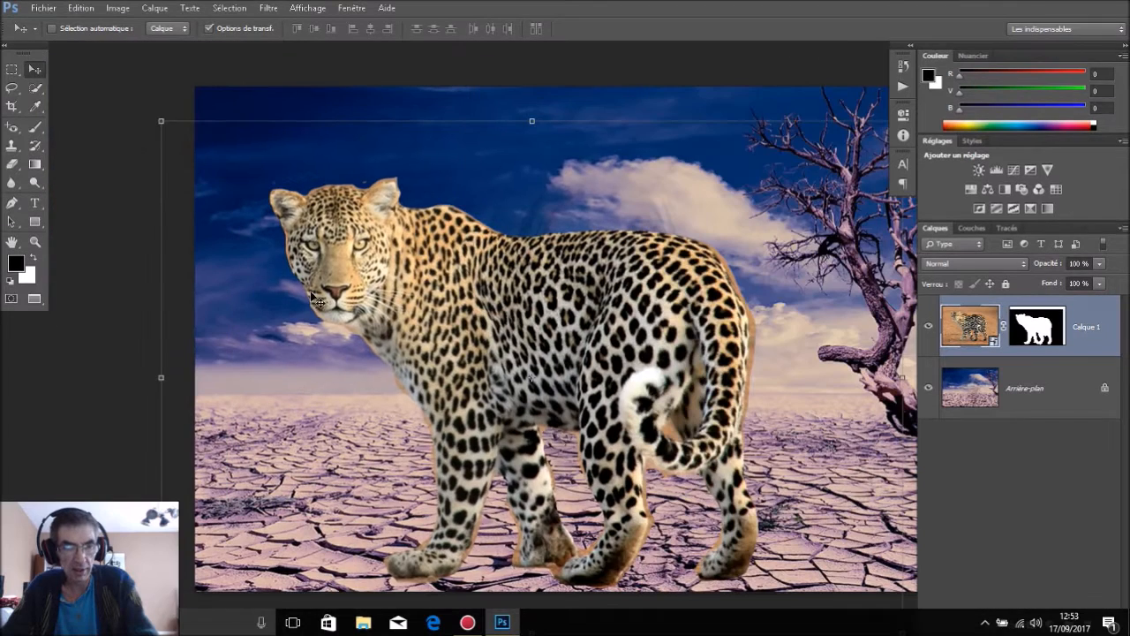
{"action": "double_click", "coordinate": [12, 243]}
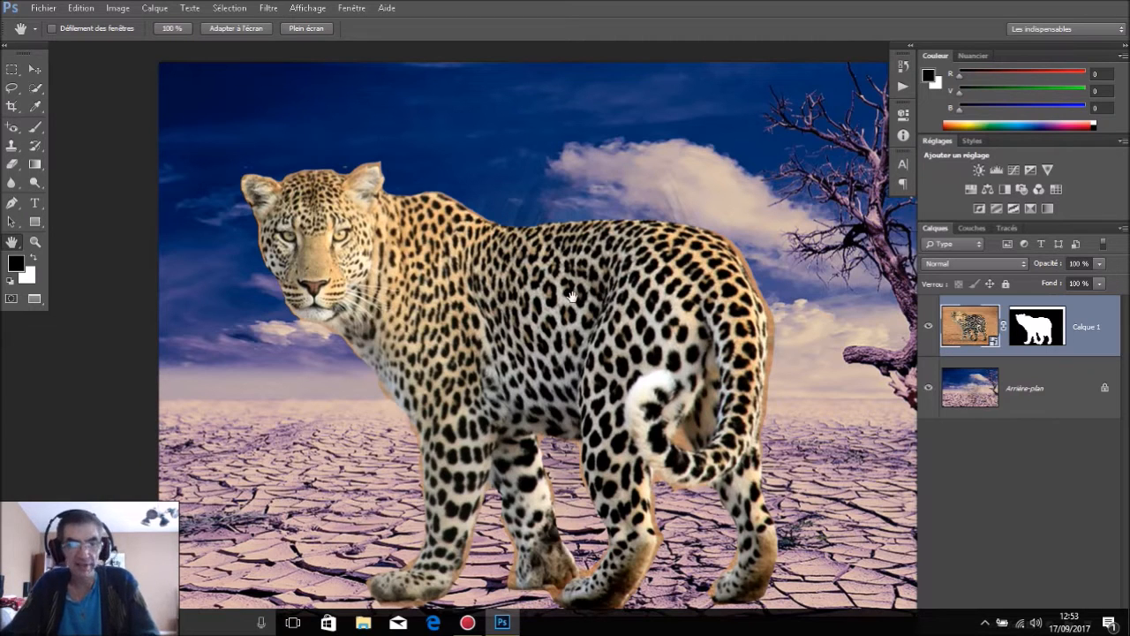
{"action": "scroll", "coordinate": [548, 292], "scroll_direction": "down", "scroll_amount": 3}
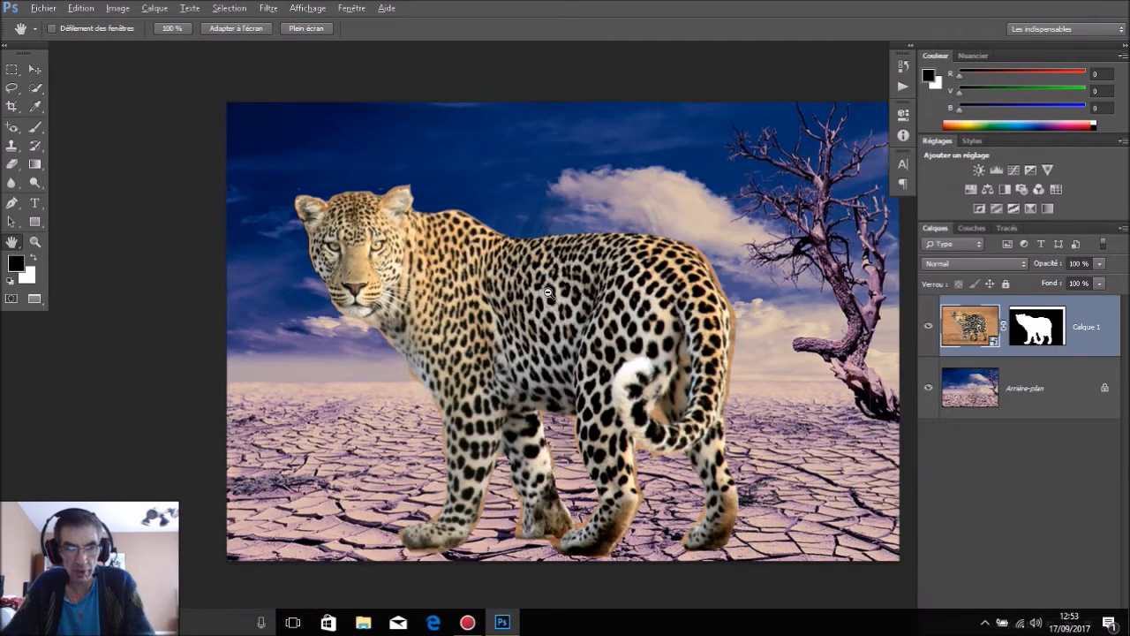
{"action": "key", "text": "alt"}
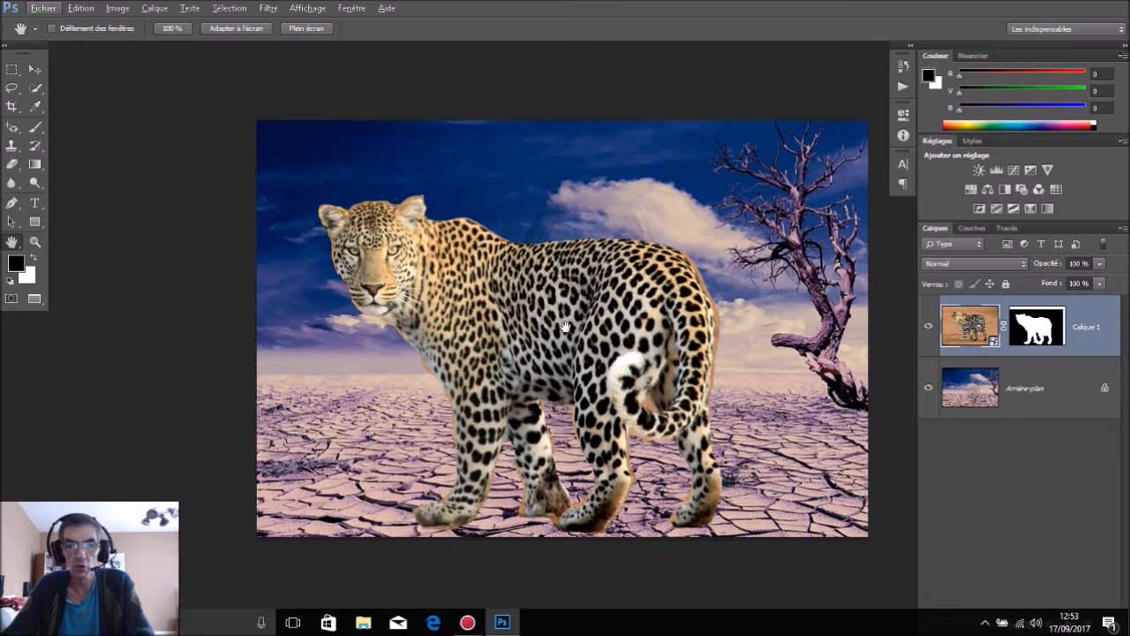
{"action": "key", "text": "alt"}
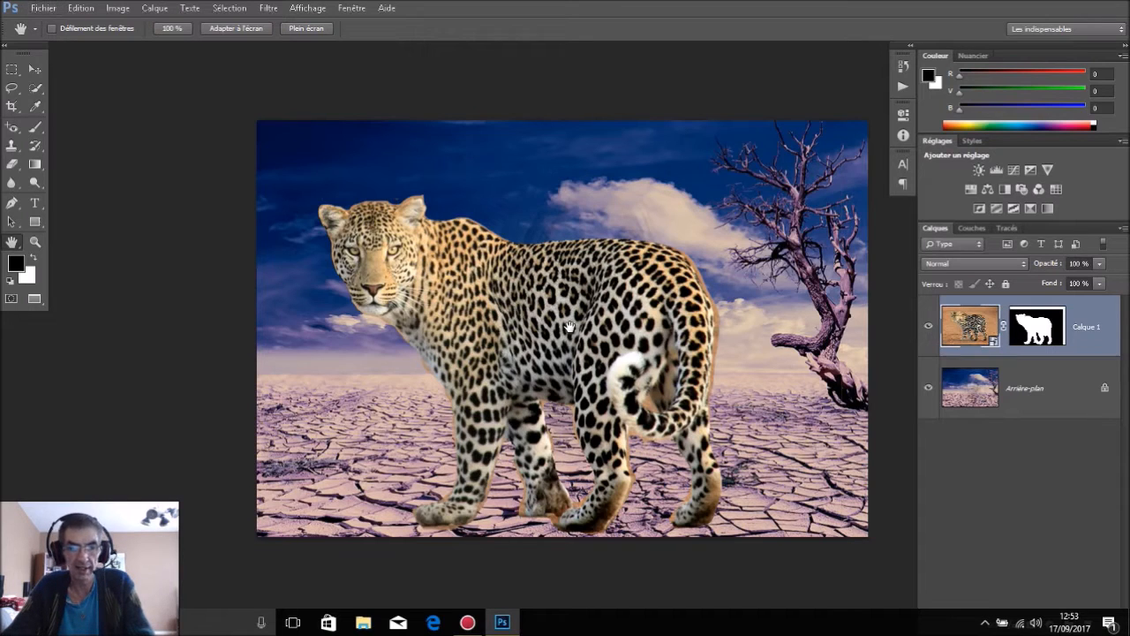
Scale the leopard layer down to about 63% towards the lower right of the desert and apply the transformation
{"action": "left_click", "coordinate": [37, 70]}
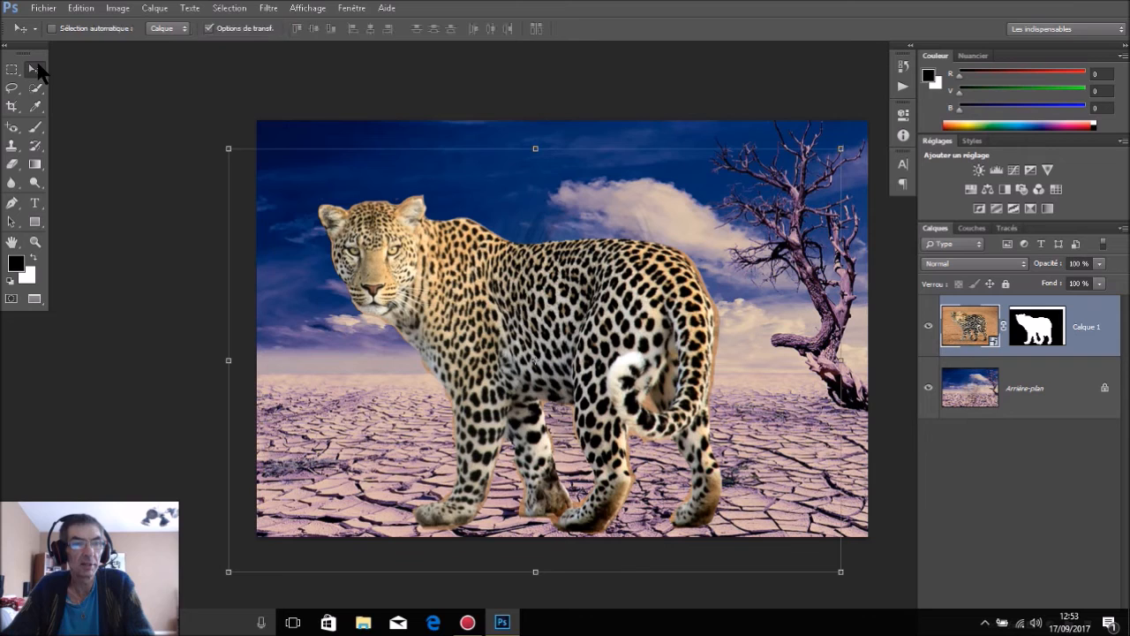
{"action": "left_click_drag", "start_coordinate": [521, 325], "coordinate": [525, 326]}
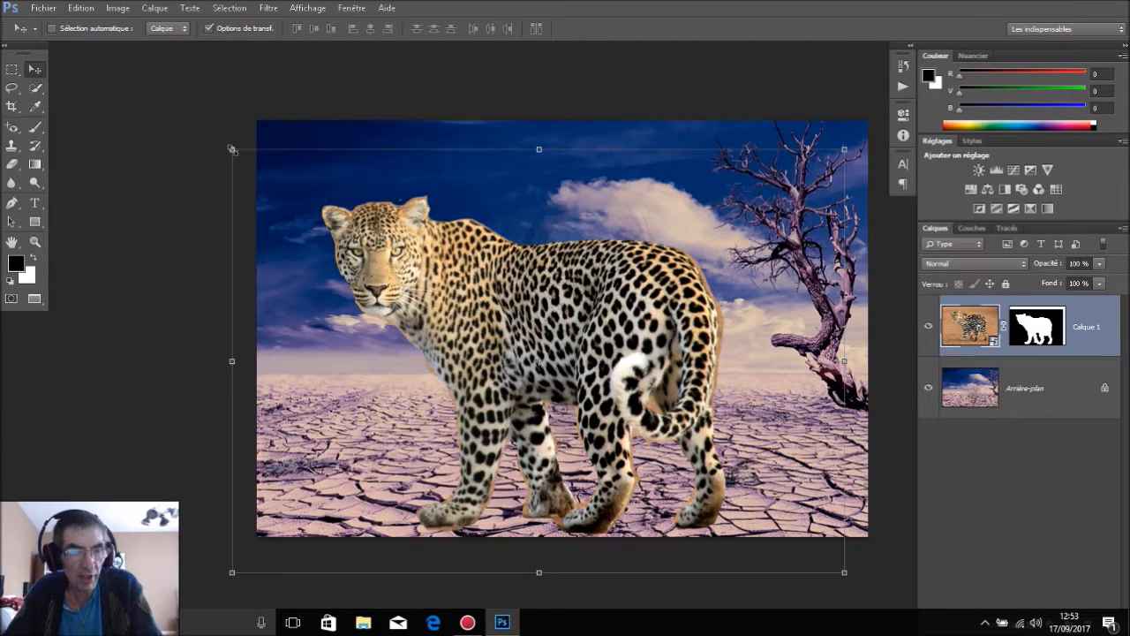
{"action": "left_click_drag", "start_coordinate": [232, 150], "coordinate": [469, 295]}
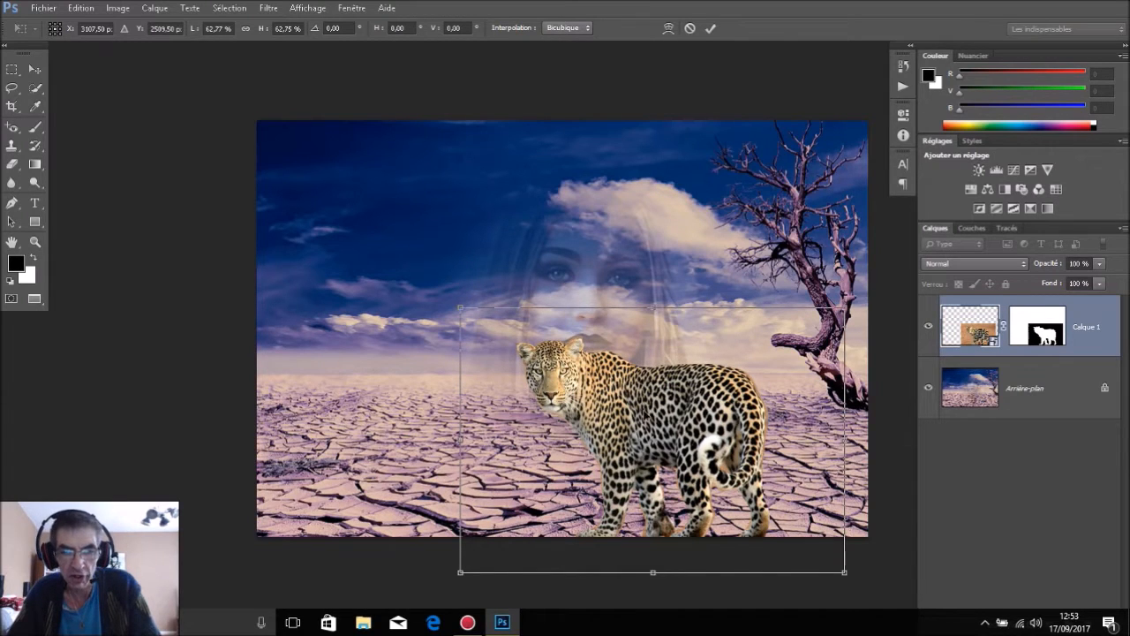
{"action": "left_click", "coordinate": [36, 70]}
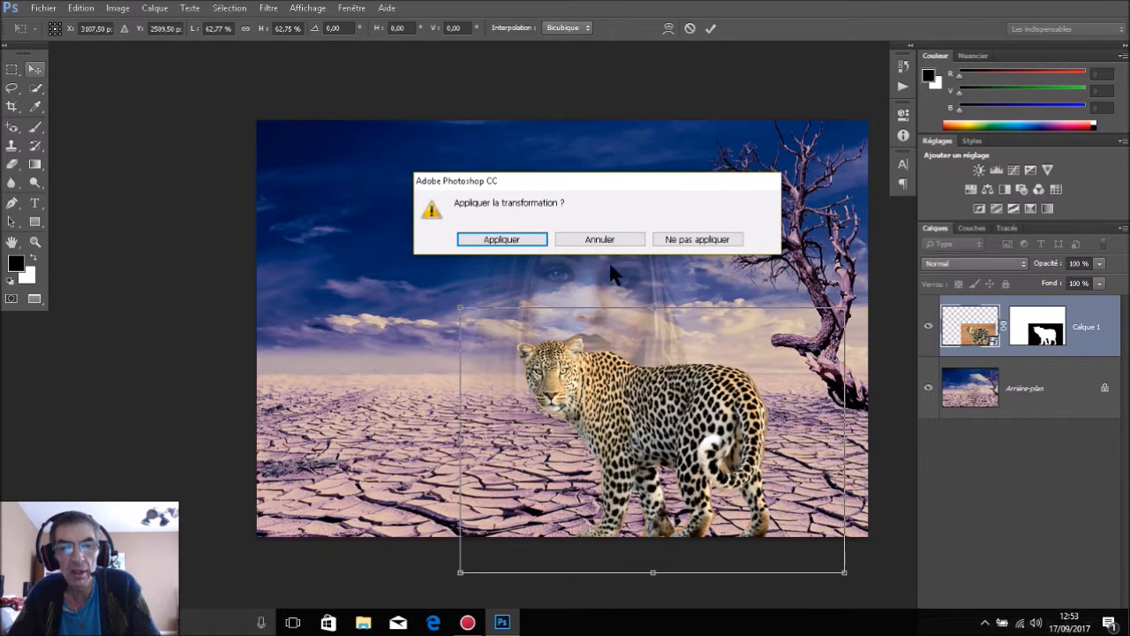
{"action": "left_click", "coordinate": [601, 240]}
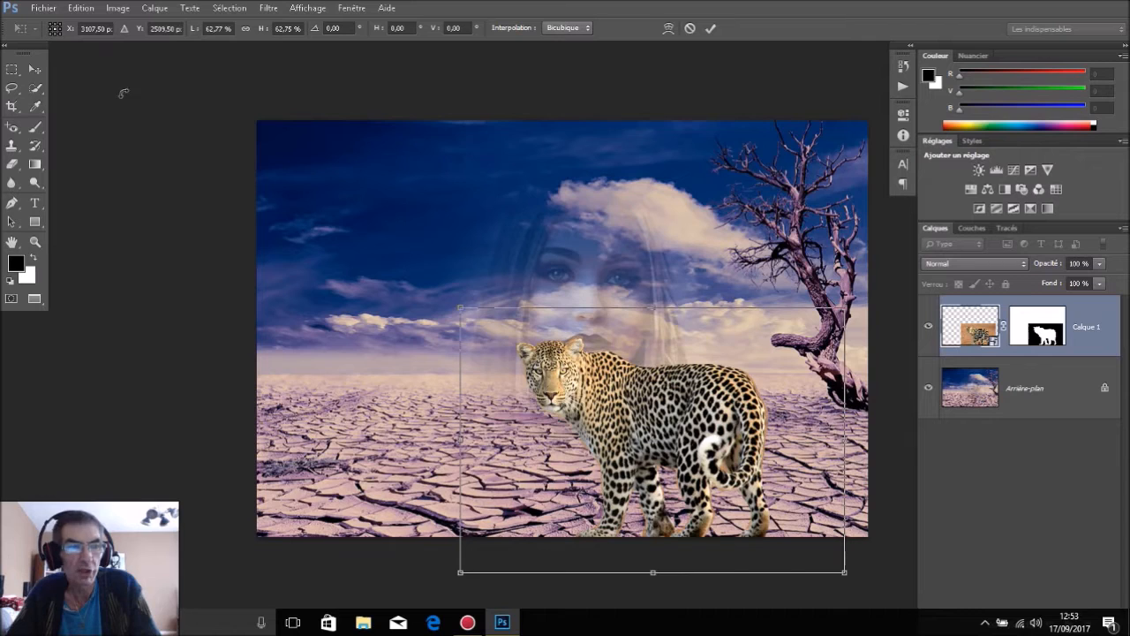
{"action": "left_click", "coordinate": [712, 31]}
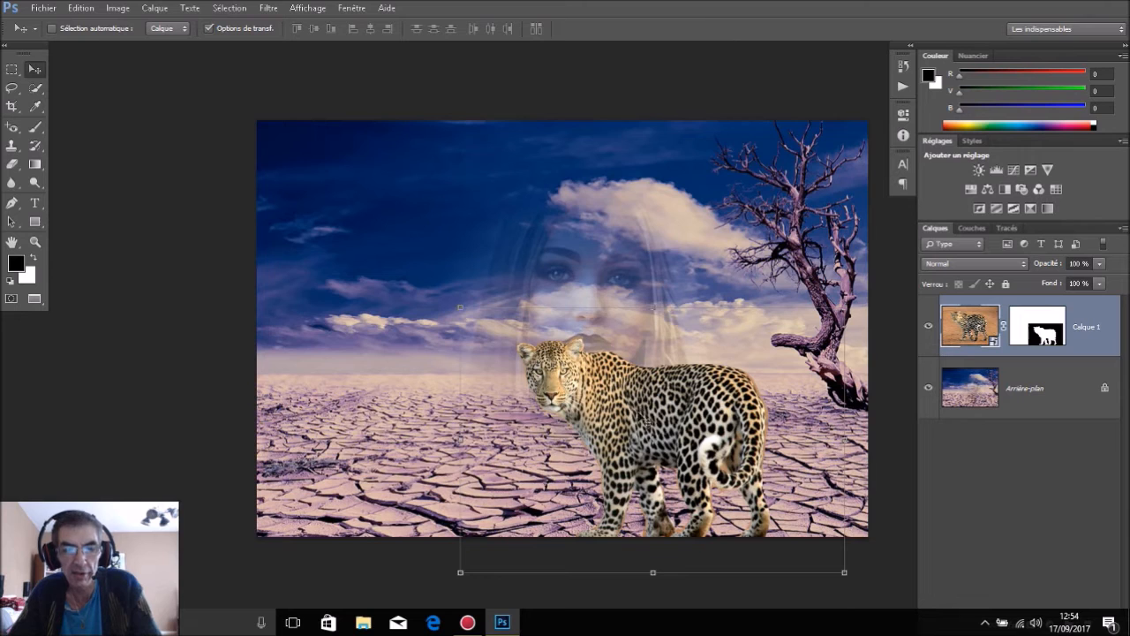
Move the leopard nearer the centre of the desert and enlarge it to about 102% wide and 105% high
{"action": "left_click_drag", "start_coordinate": [647, 428], "coordinate": [580, 413]}
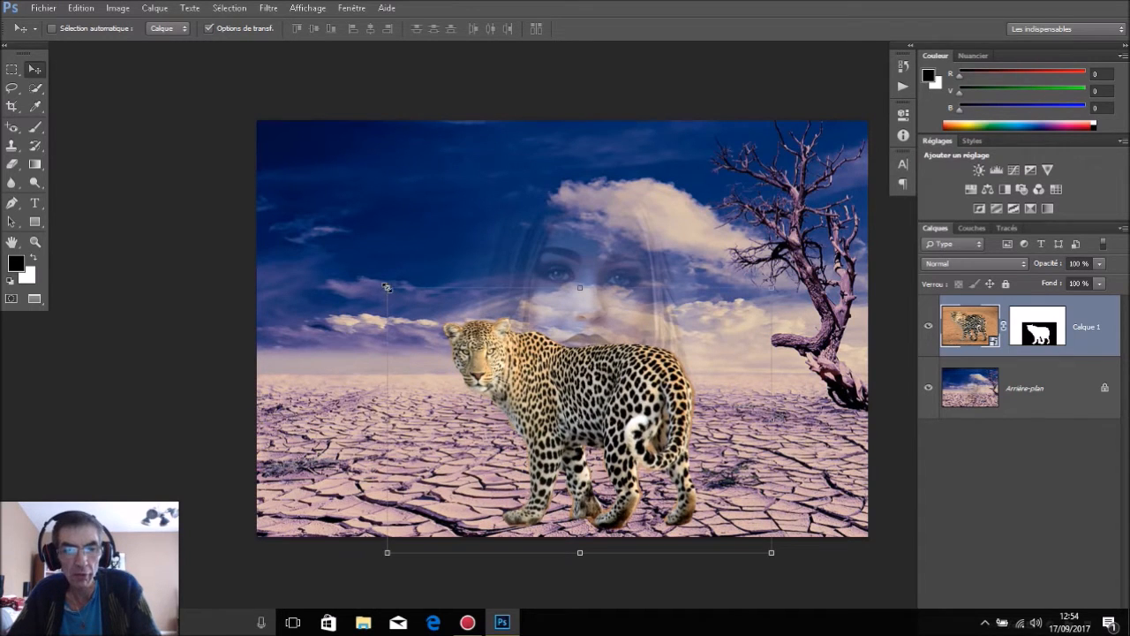
{"action": "left_click_drag", "start_coordinate": [387, 288], "coordinate": [379, 274]}
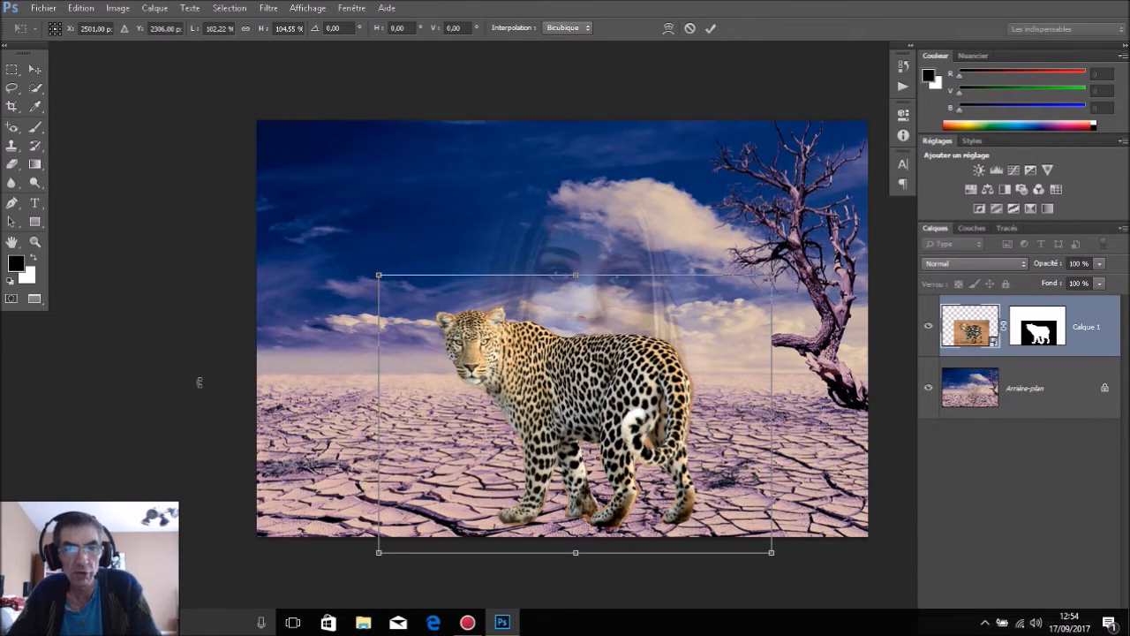
{"action": "left_click", "coordinate": [712, 28]}
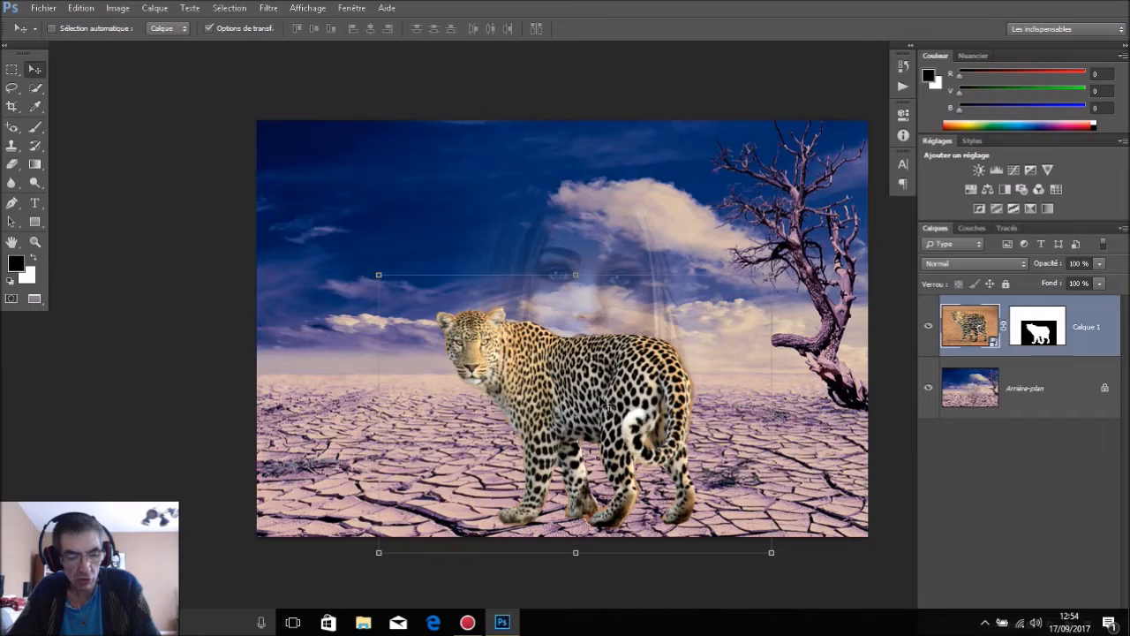
Examine the leopard's cutout edges around the head and back up close, and check the whole composite
{"action": "scroll", "coordinate": [534, 400], "scroll_direction": "up", "scroll_amount": 1}
{"action": "scroll", "coordinate": [451, 378], "scroll_direction": "up", "scroll_amount": 4}
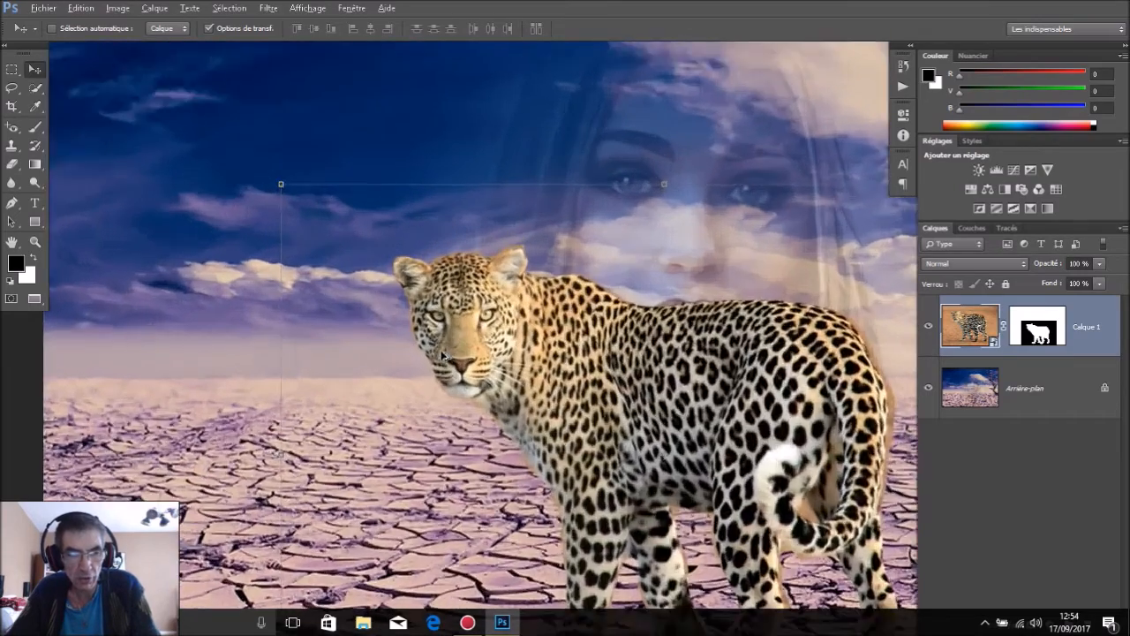
{"action": "scroll", "coordinate": [497, 358], "scroll_direction": "up", "scroll_amount": 4}
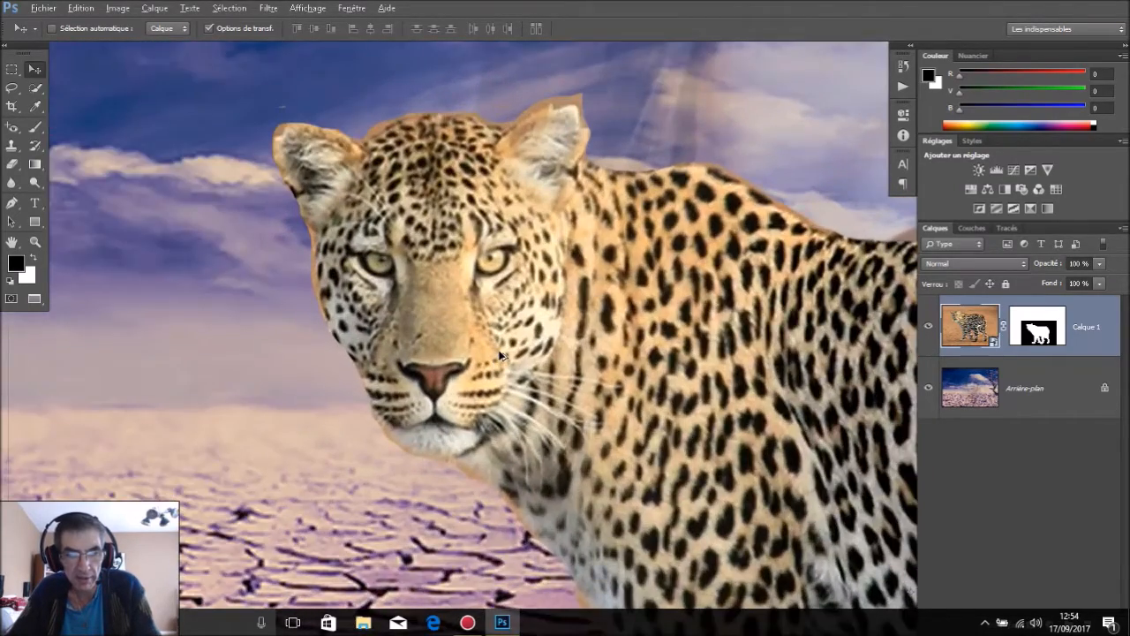
{"action": "scroll", "coordinate": [508, 349], "scroll_direction": "up", "scroll_amount": 3}
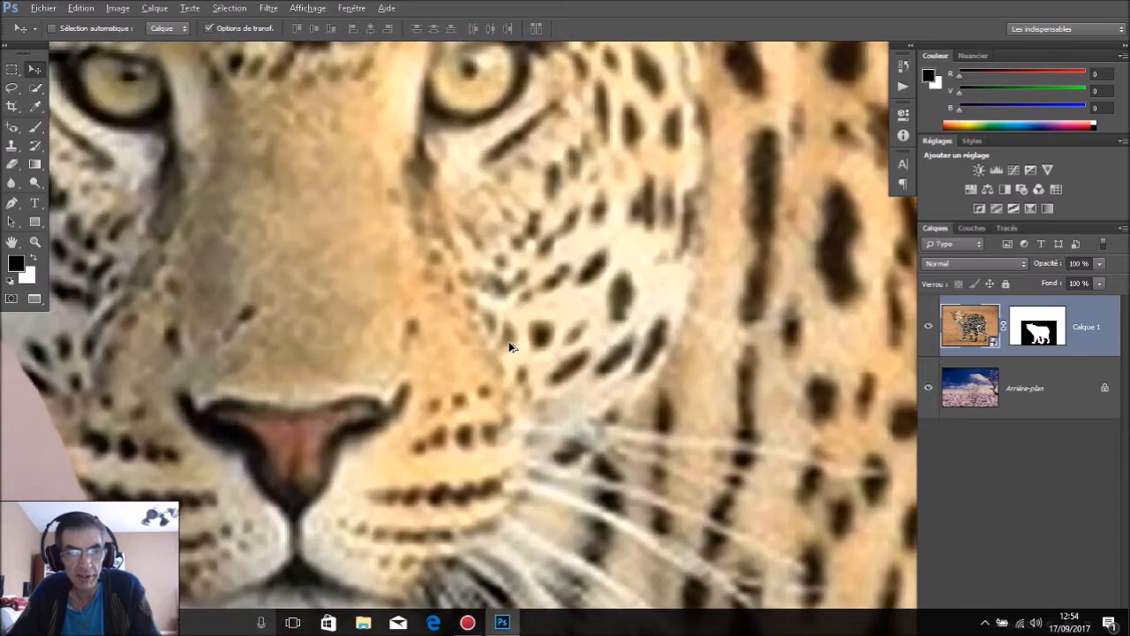
{"action": "scroll", "coordinate": [521, 346], "scroll_direction": "down", "scroll_amount": 3}
{"action": "scroll", "coordinate": [525, 343], "scroll_direction": "down", "scroll_amount": 6}
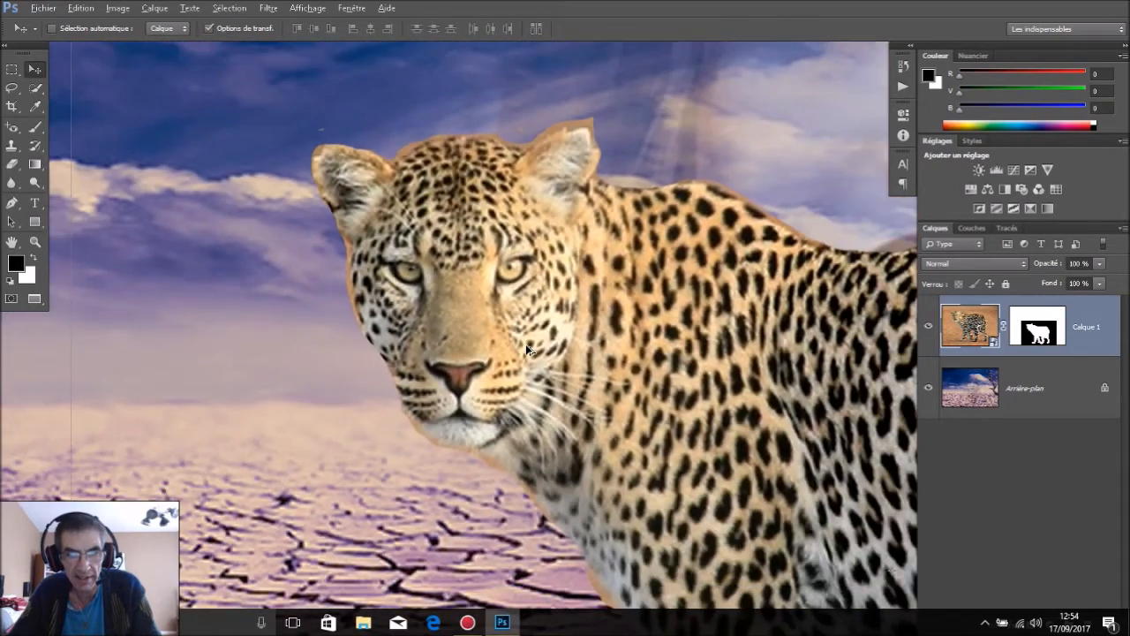
{"action": "scroll", "coordinate": [739, 170], "scroll_direction": "up", "scroll_amount": 2}
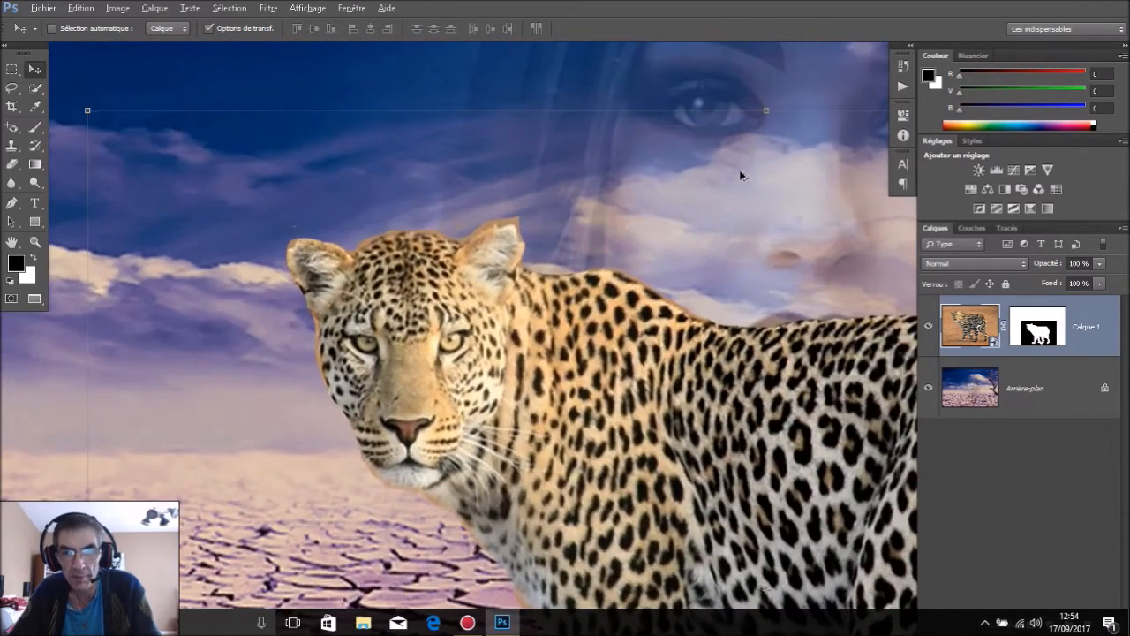
{"action": "scroll", "coordinate": [740, 170], "scroll_direction": "down", "scroll_amount": 3}
{"action": "scroll", "coordinate": [675, 251], "scroll_direction": "down", "scroll_amount": 2}
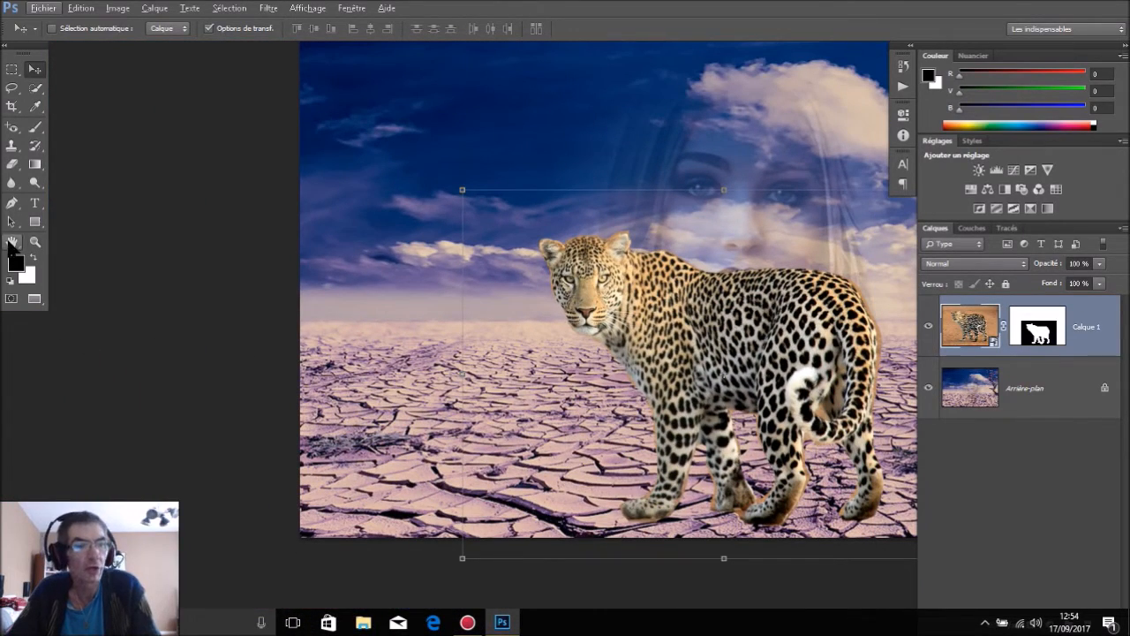
{"action": "double_click", "coordinate": [12, 245]}
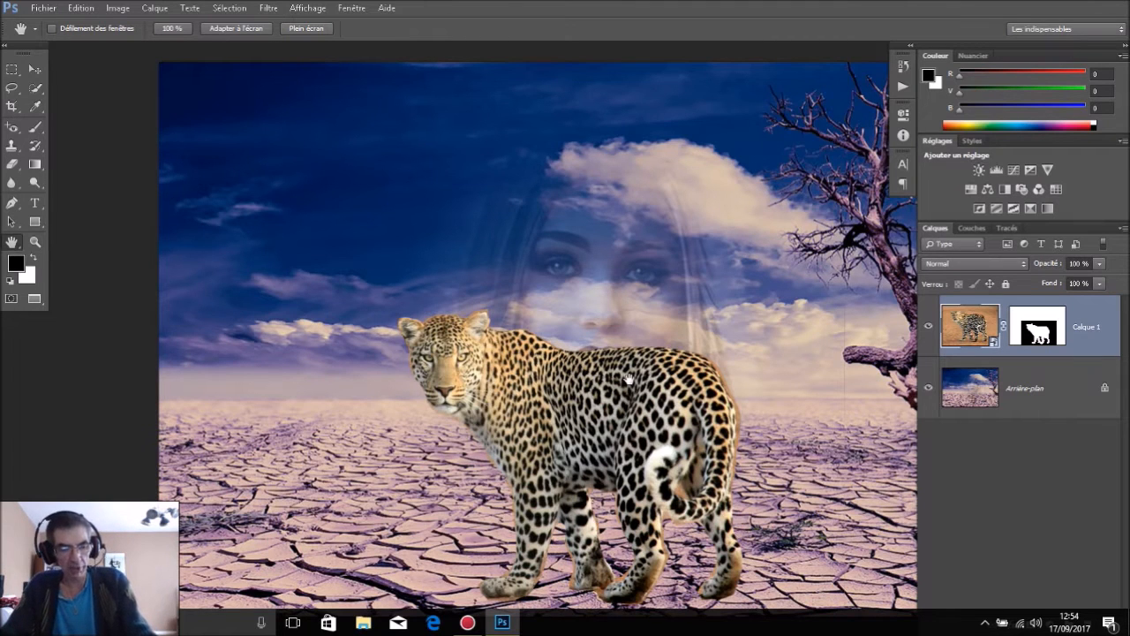
{"action": "scroll", "coordinate": [625, 376], "scroll_direction": "down", "scroll_amount": 2}
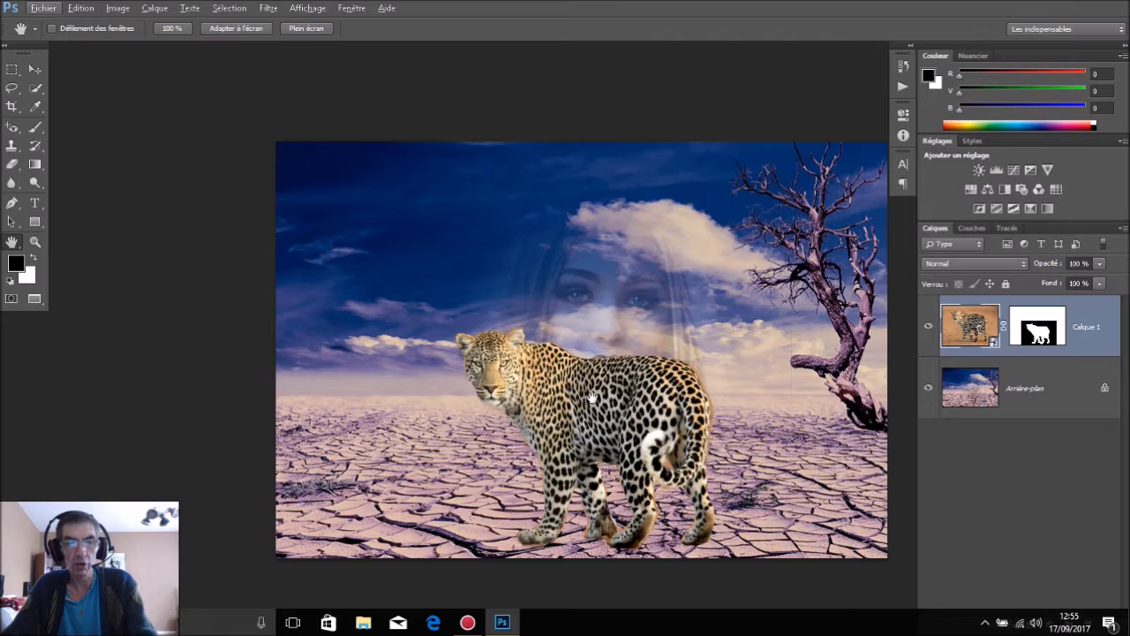
Scale the leopard layer down to about 86% both ways, move it slightly towards the desert's left side, and apply the transformation
{"action": "left_click", "coordinate": [35, 69]}
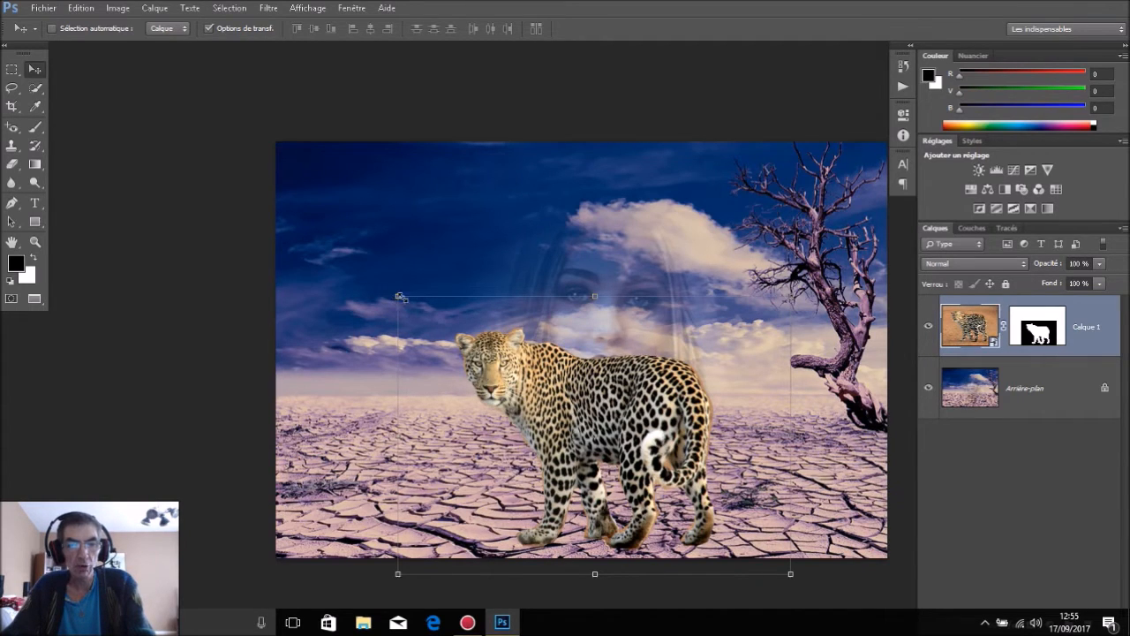
{"action": "left_click_drag", "start_coordinate": [398, 296], "coordinate": [451, 335]}
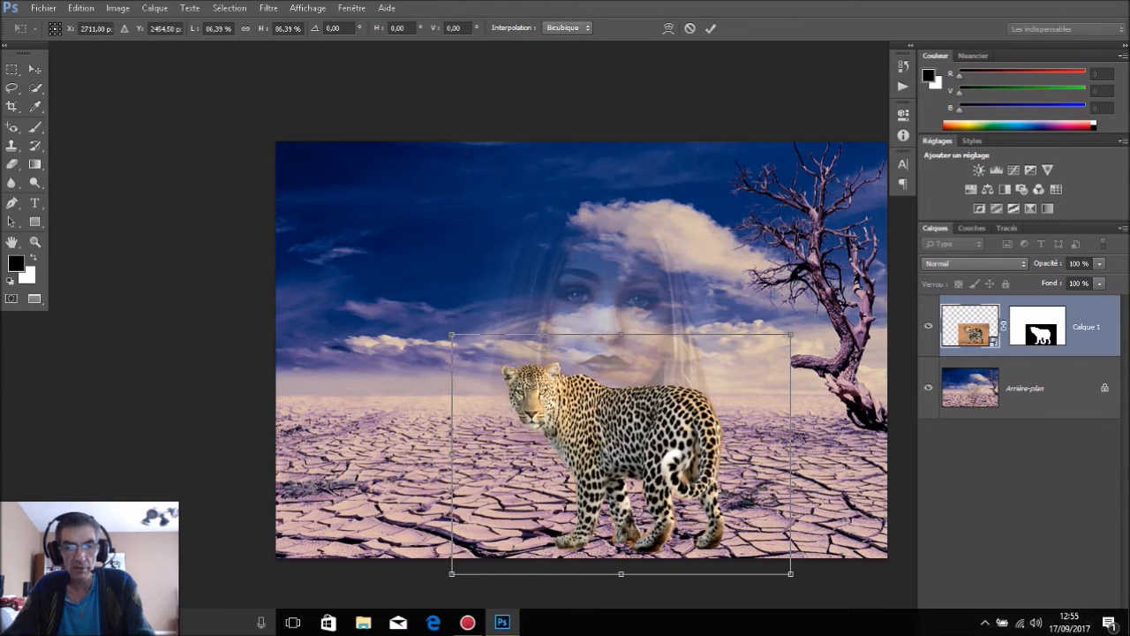
{"action": "left_click_drag", "start_coordinate": [634, 447], "coordinate": [604, 444]}
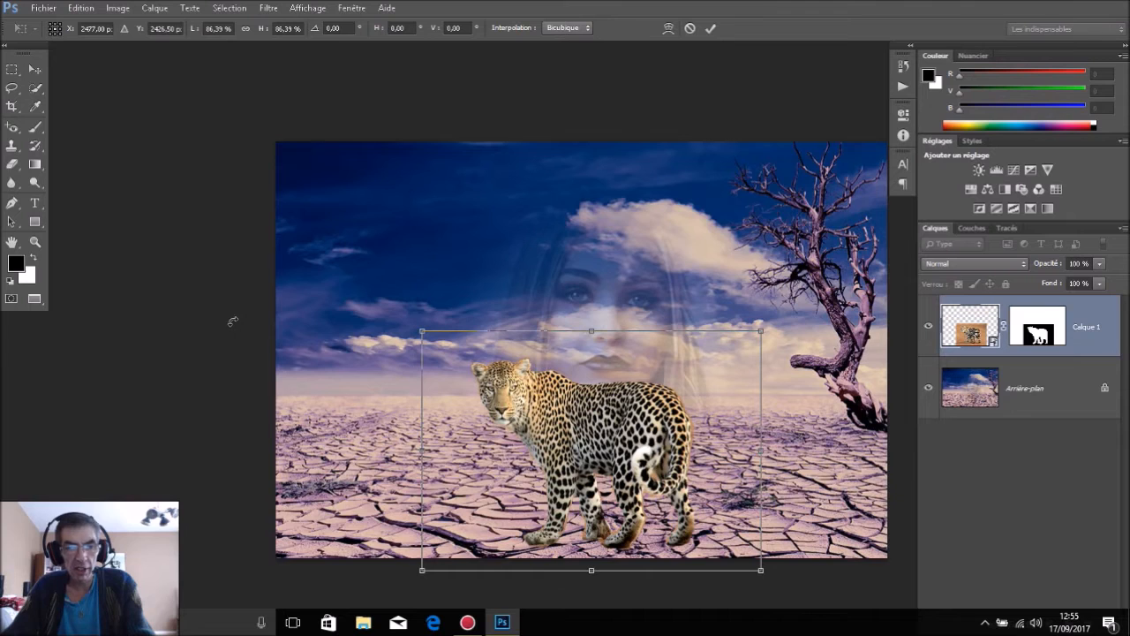
{"action": "left_click", "coordinate": [36, 69]}
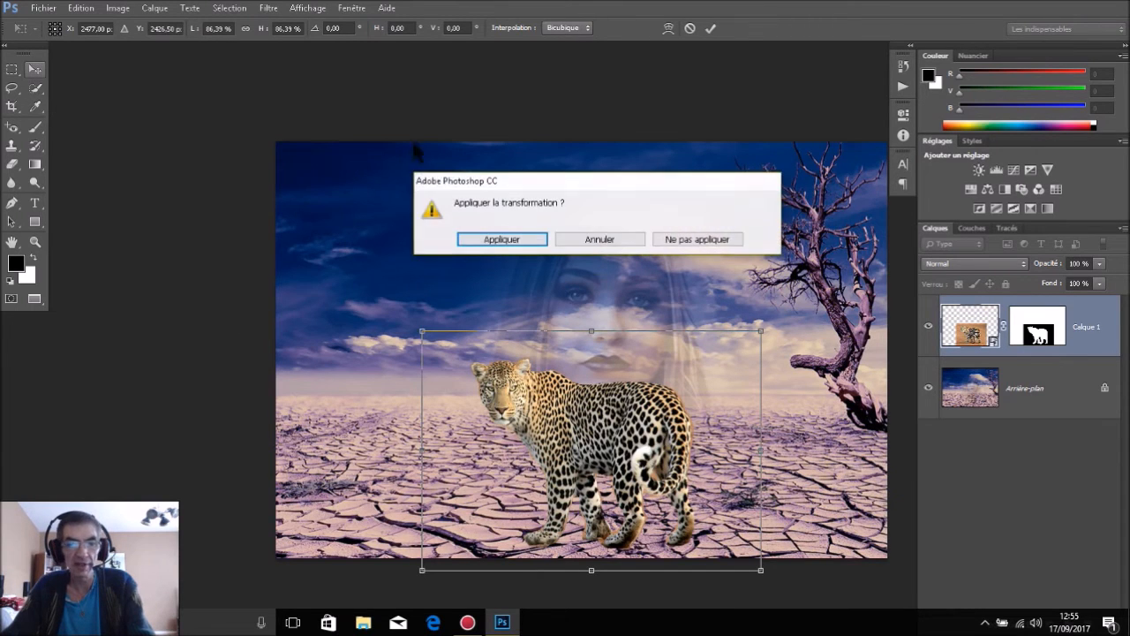
{"action": "left_click", "coordinate": [606, 242]}
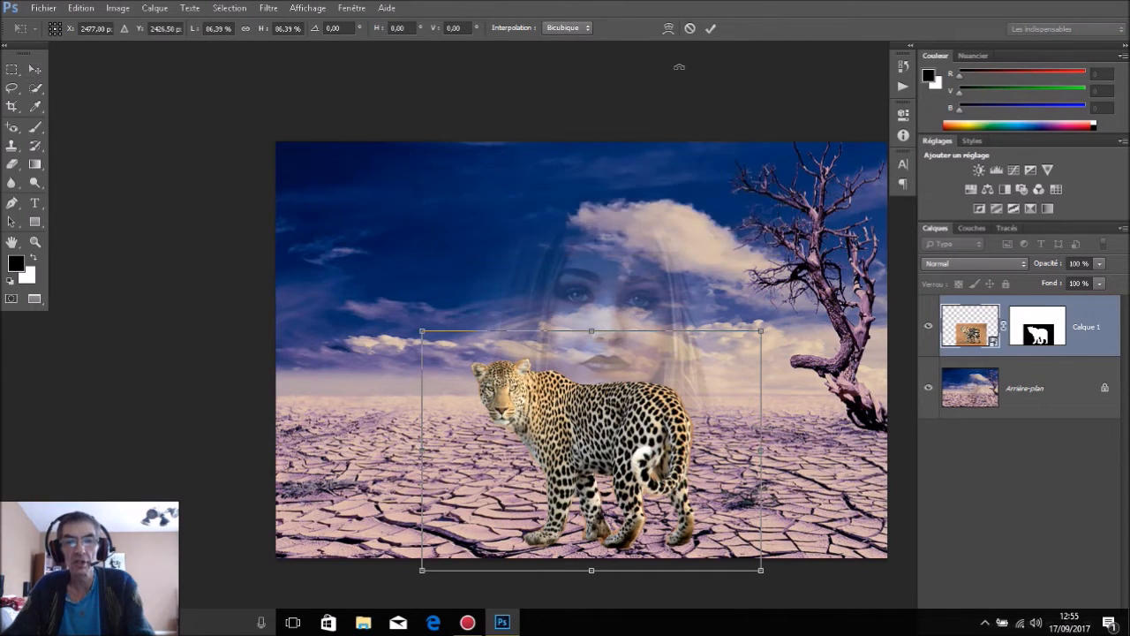
{"action": "left_click", "coordinate": [712, 29]}
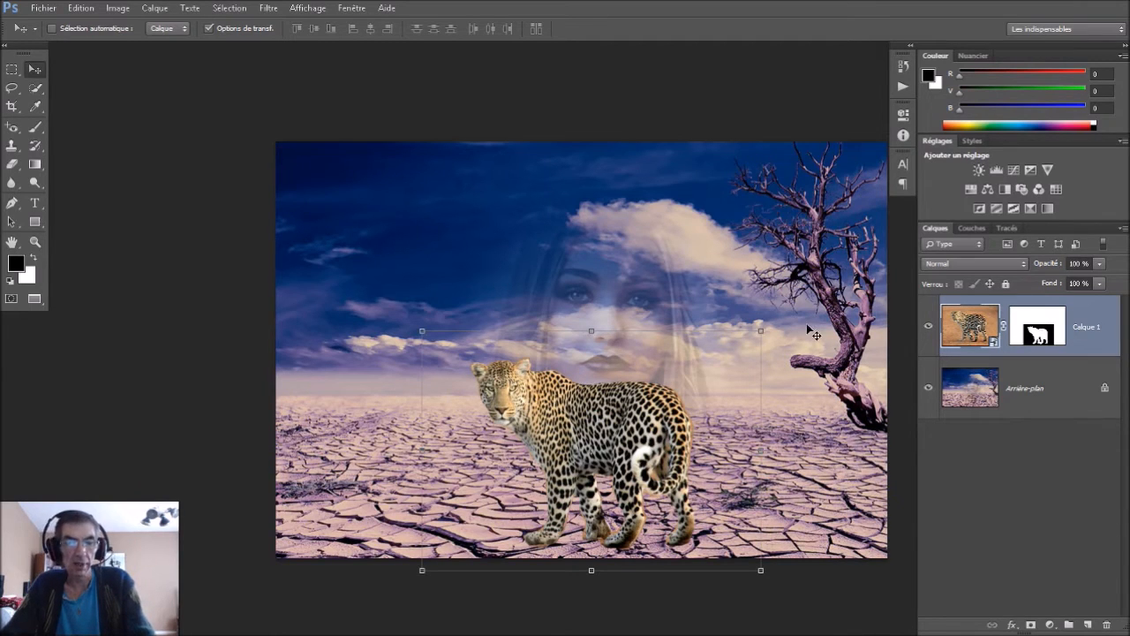
Save the composite as a PNG named leopard in the photoshop folder, overwriting the existing file, with Plus petit/Lent compression and no interlacing
{"action": "left_click", "coordinate": [45, 9]}
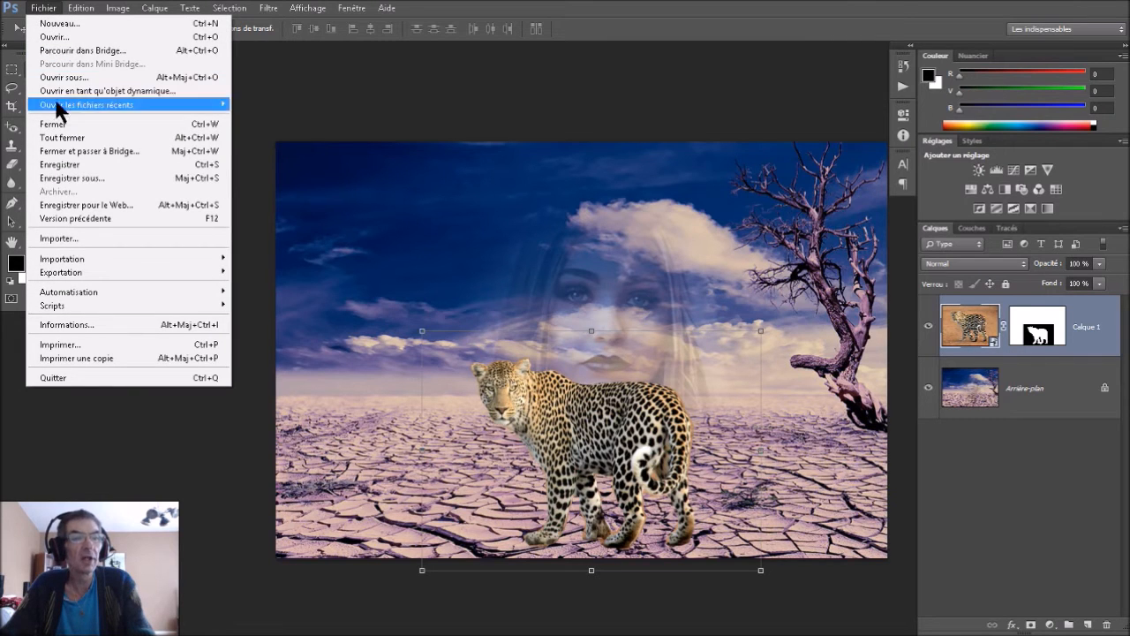
{"action": "left_click", "coordinate": [56, 174]}
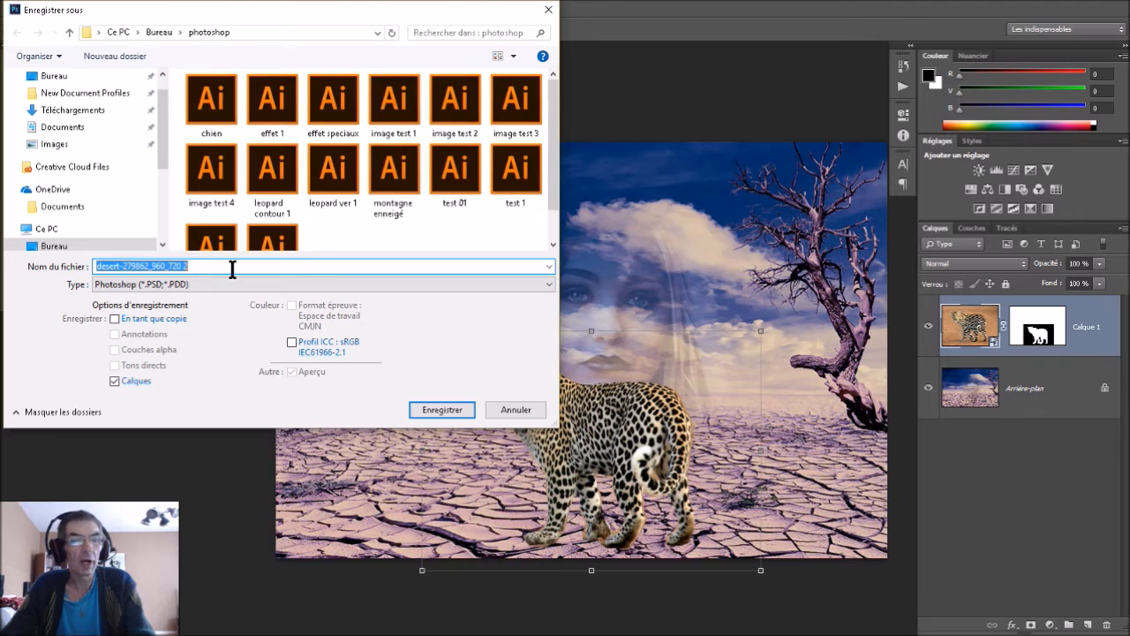
{"action": "left_click", "coordinate": [548, 290]}
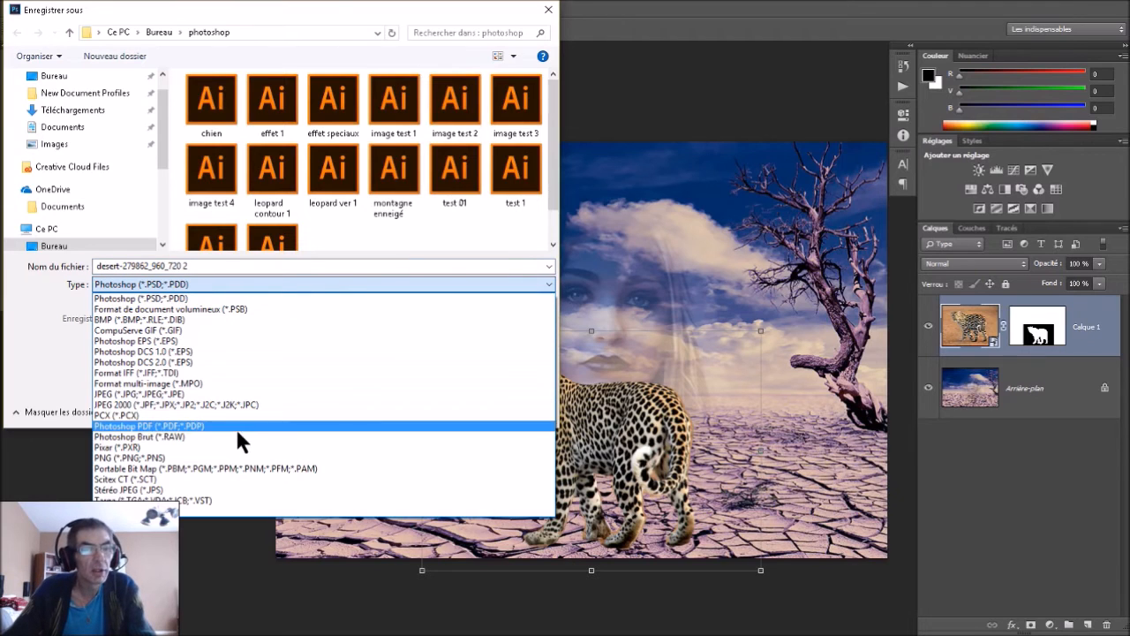
{"action": "left_click", "coordinate": [225, 456]}
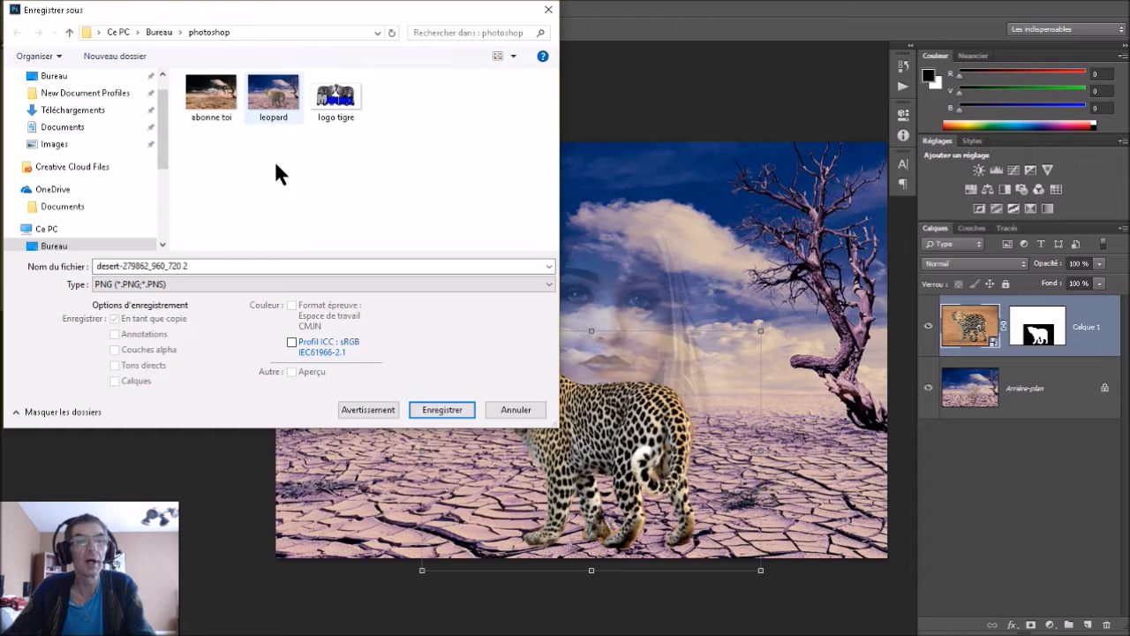
{"action": "left_click", "coordinate": [273, 99]}
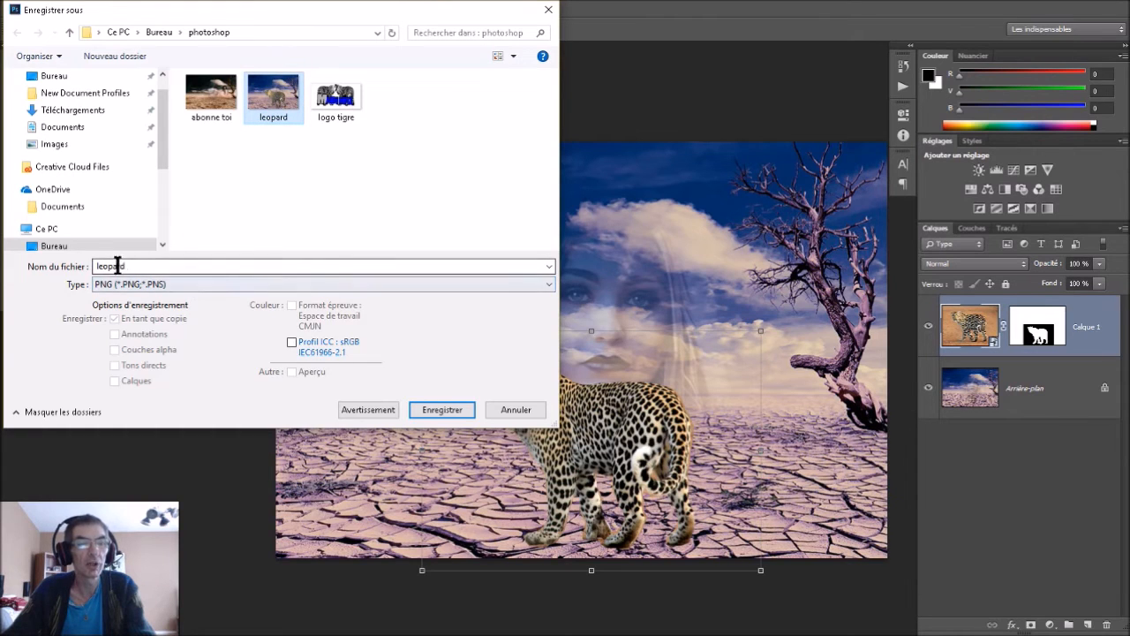
{"action": "left_click", "coordinate": [439, 408]}
{"action": "left_click", "coordinate": [606, 316]}
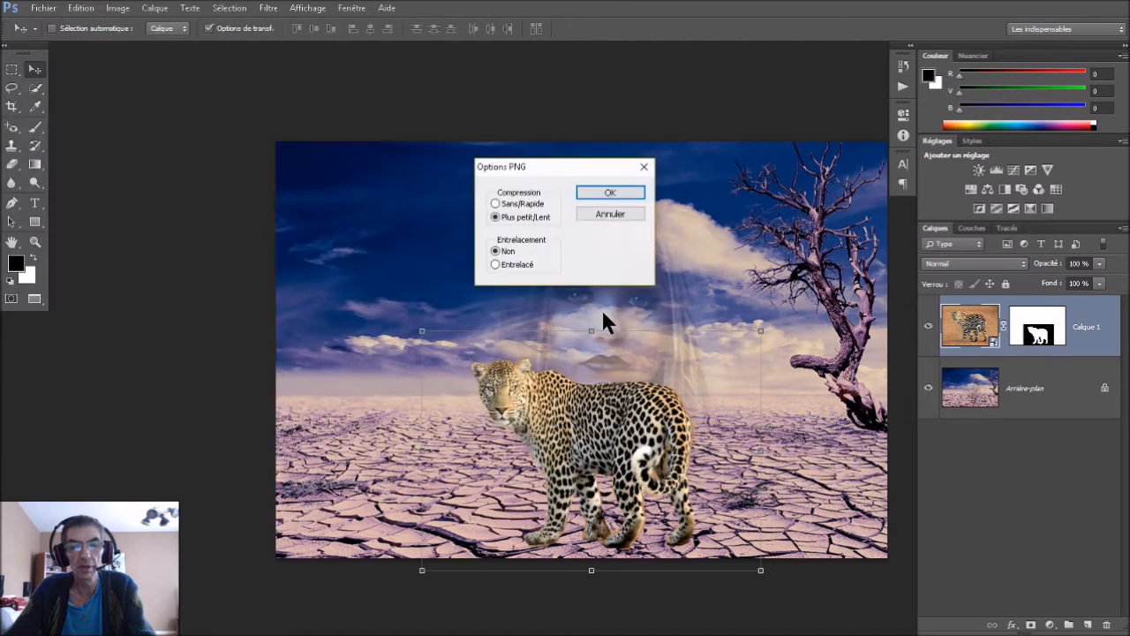
{"action": "left_click", "coordinate": [605, 187]}
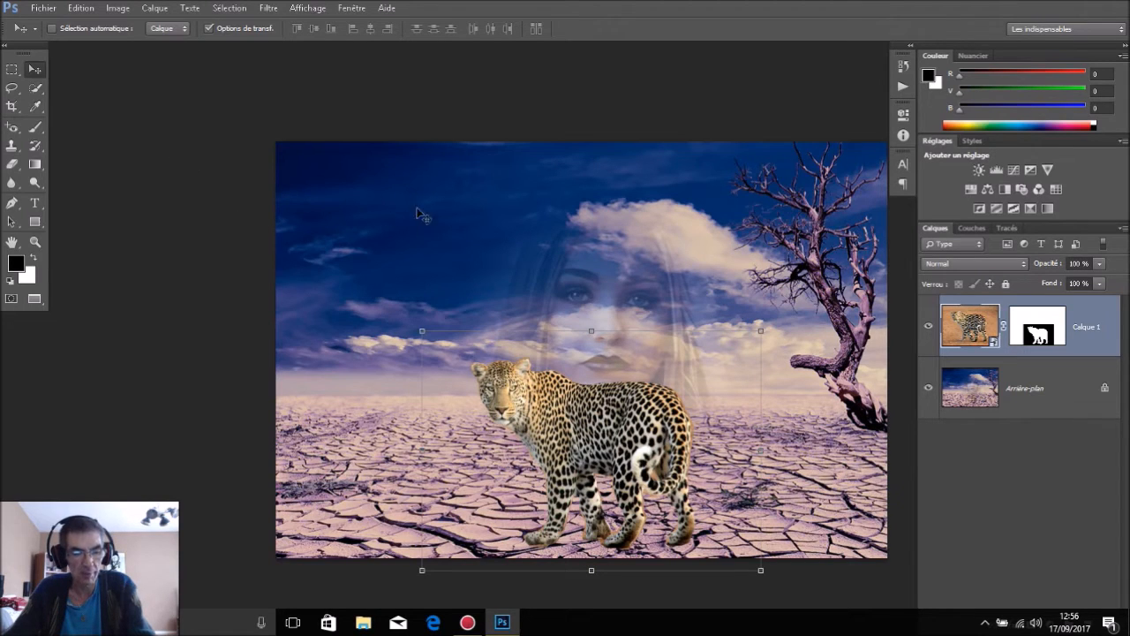
Cycle through the full-screen views back to the standard screen mode with both document windows side by side
{"action": "key", "text": "f"}
{"action": "key", "text": "f"}
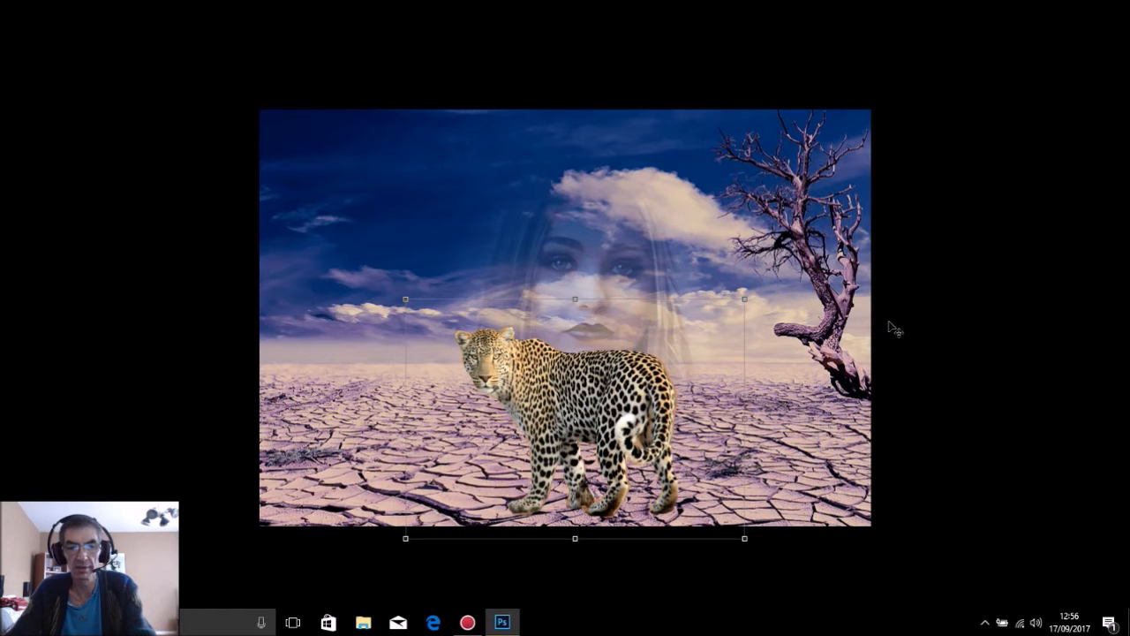
{"action": "key", "text": "f"}
{"action": "key", "text": "alt+f"}
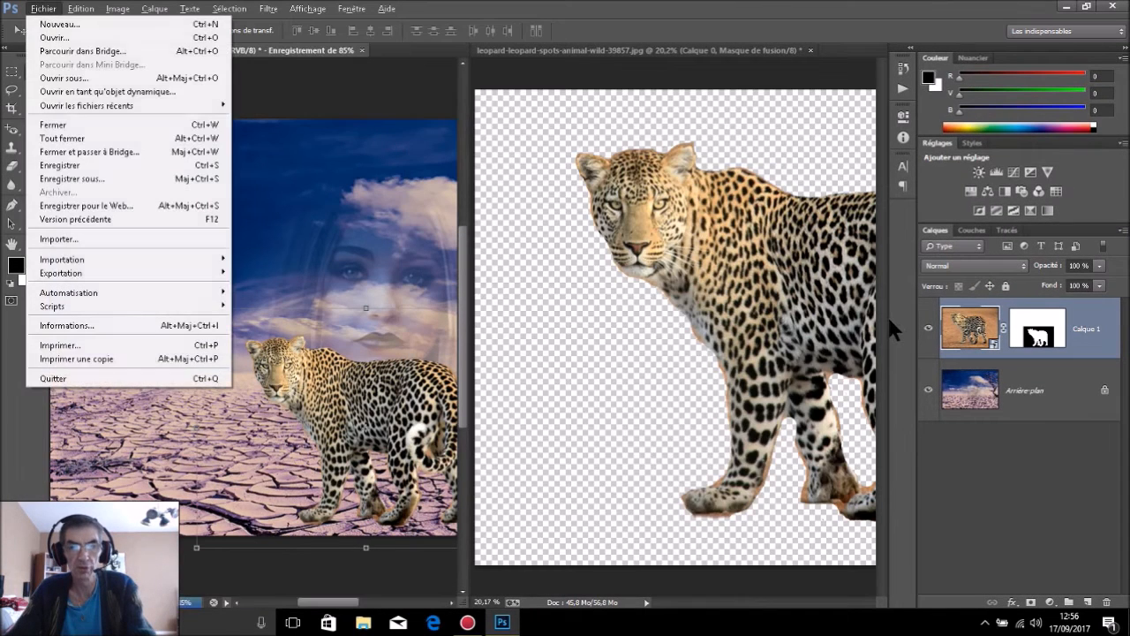
Check the exported leopard PNG from the desktop's photoshop folder in the Photos viewer, close the viewer and folder, and return to Photoshop
{"action": "left_click", "coordinate": [1067, 11]}
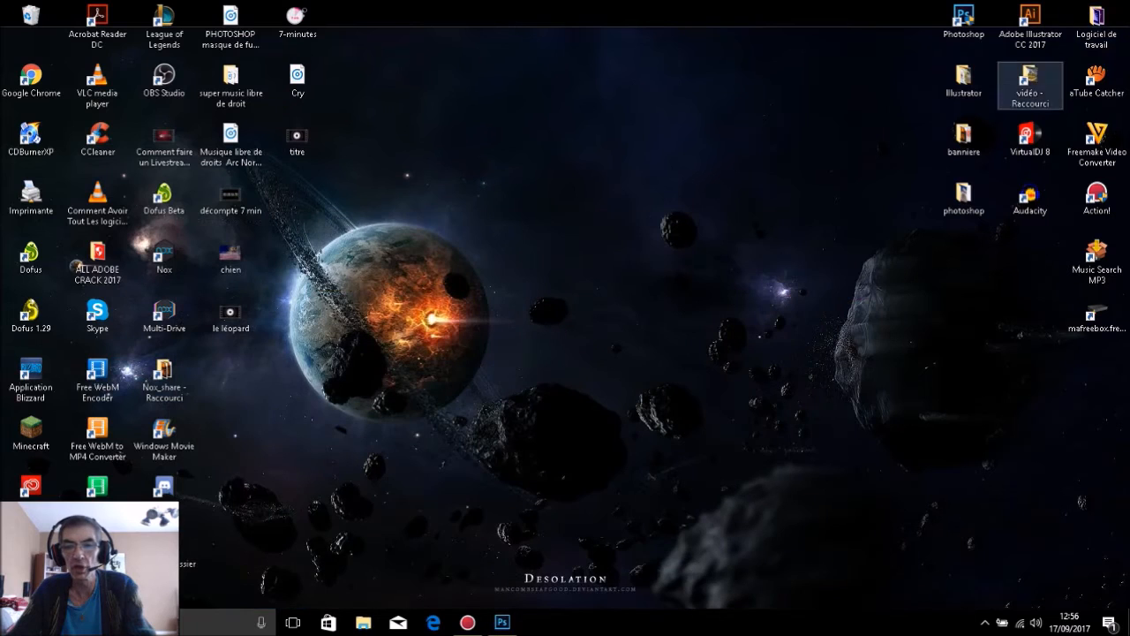
{"action": "double_click", "coordinate": [966, 199]}
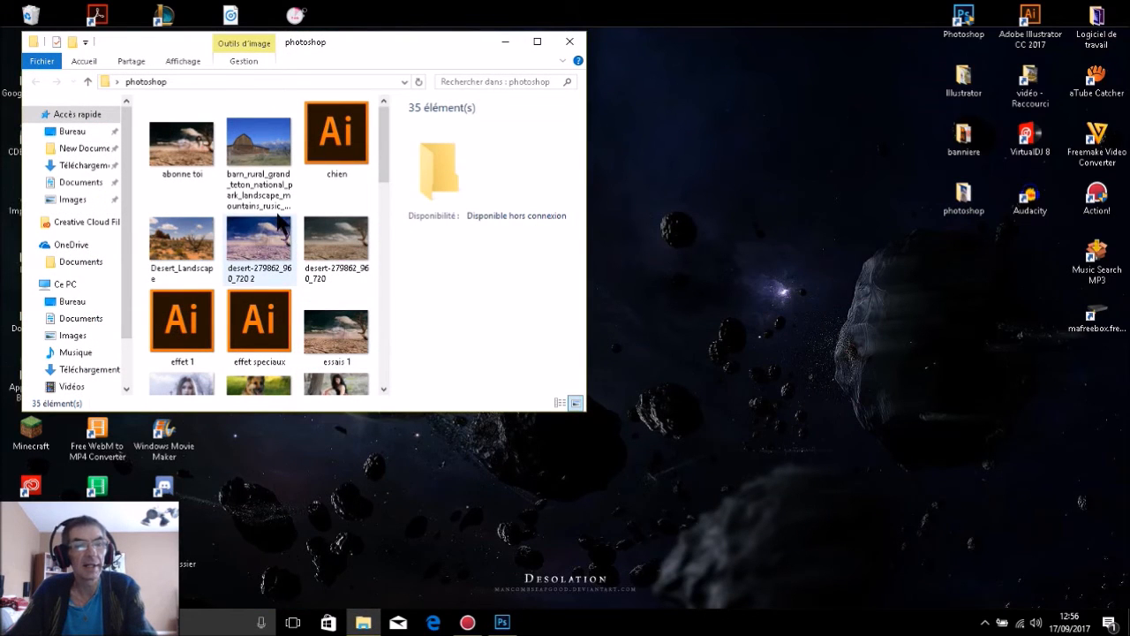
{"action": "scroll", "coordinate": [246, 217], "scroll_direction": "down", "scroll_amount": 2}
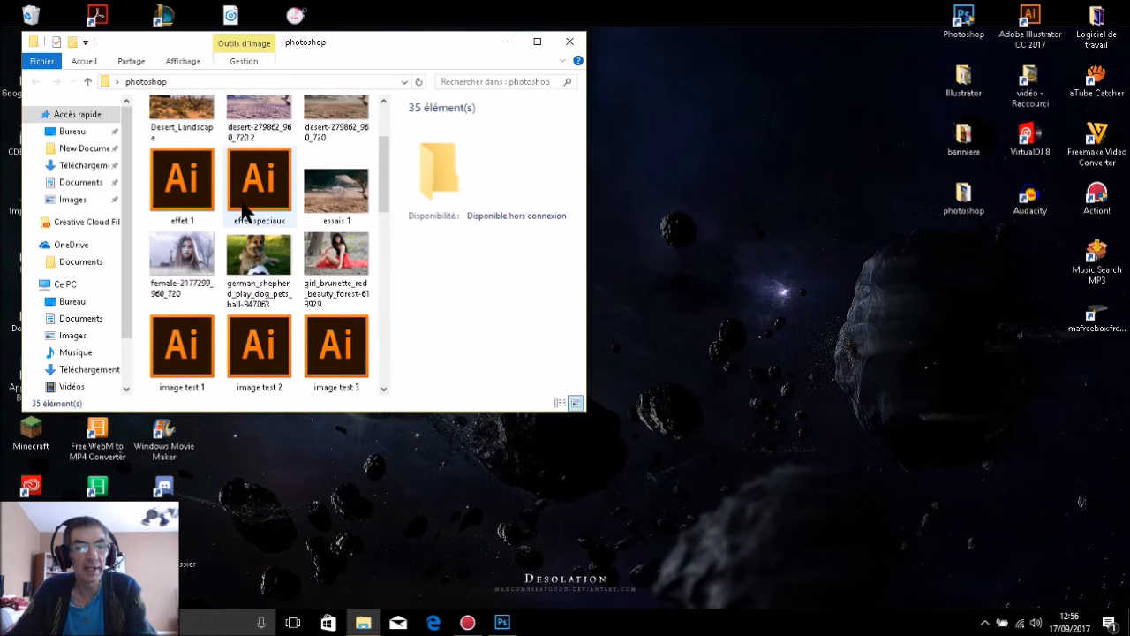
{"action": "scroll", "coordinate": [245, 214], "scroll_direction": "down", "scroll_amount": 4}
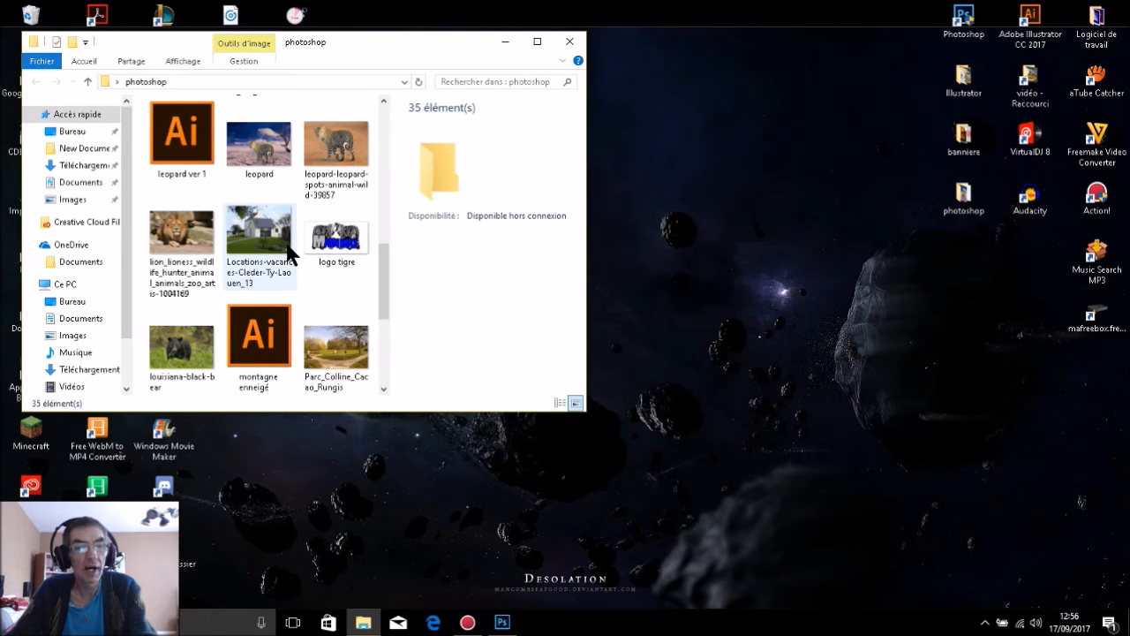
{"action": "double_click", "coordinate": [261, 161]}
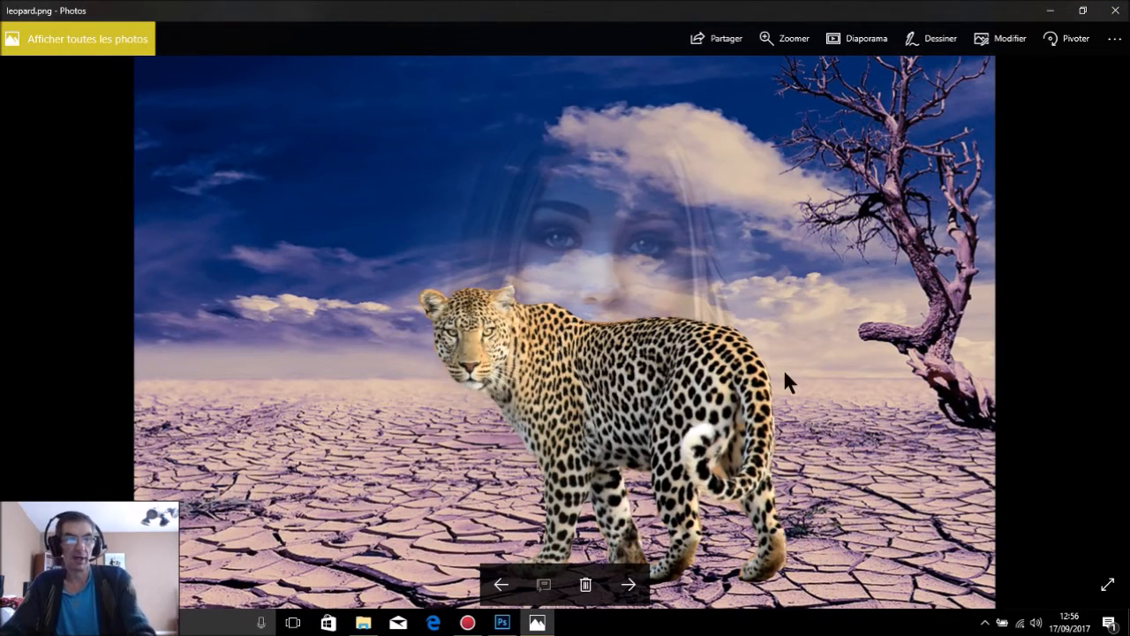
{"action": "left_click", "coordinate": [1116, 11]}
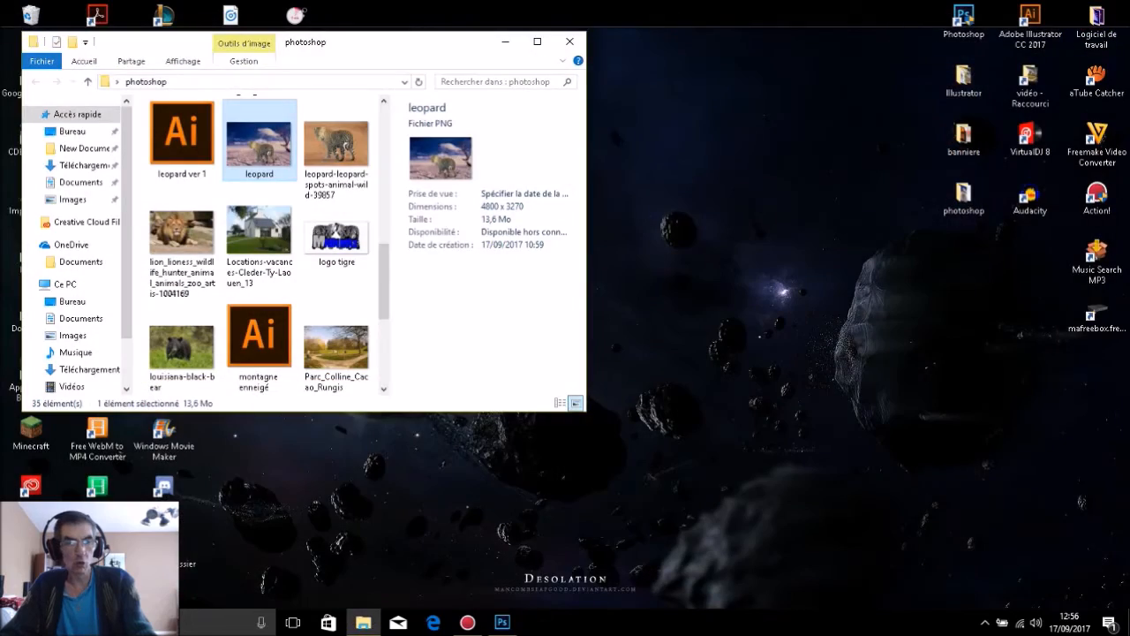
{"action": "left_click", "coordinate": [572, 42]}
{"action": "left_click", "coordinate": [503, 624]}
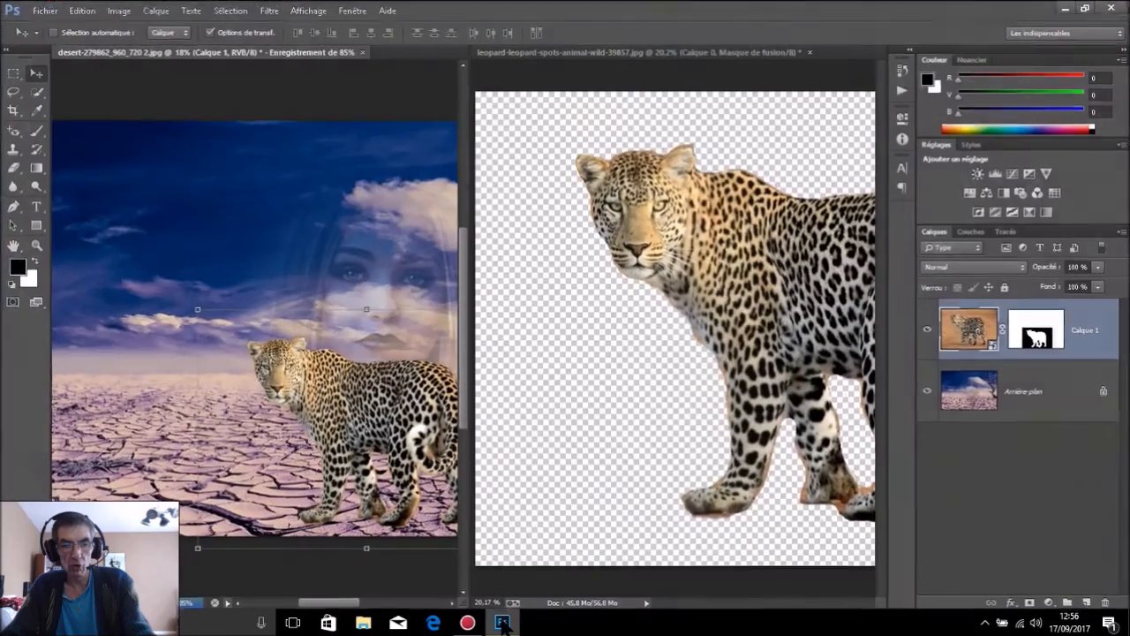